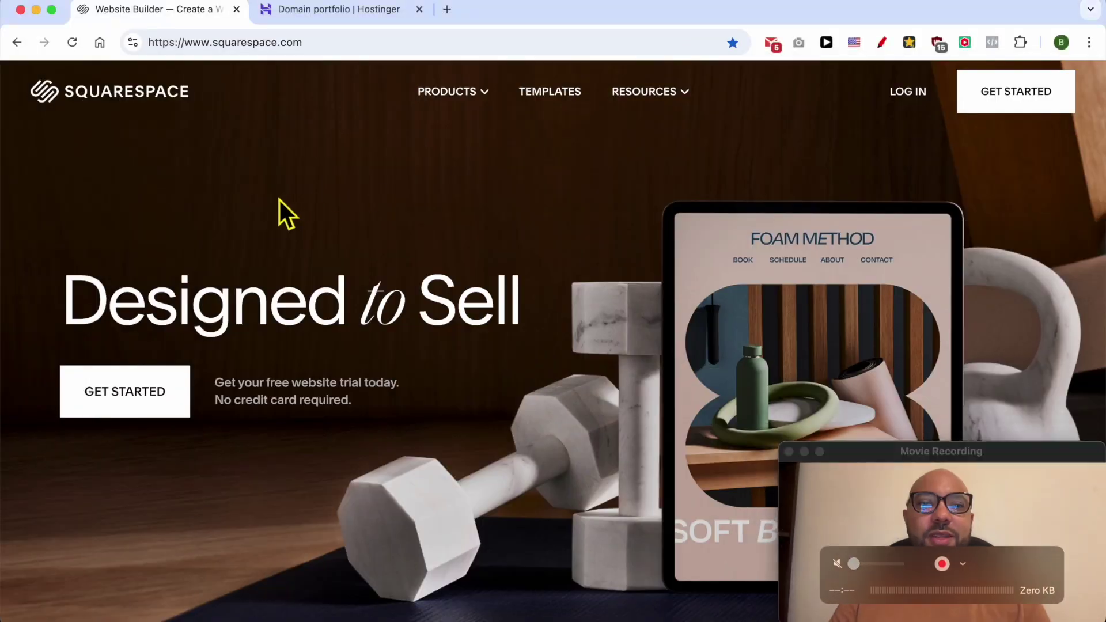
Step: Log in to Squarespace with the autofilled saved email and password
{"action": "left_click", "coordinate": [902, 96]}
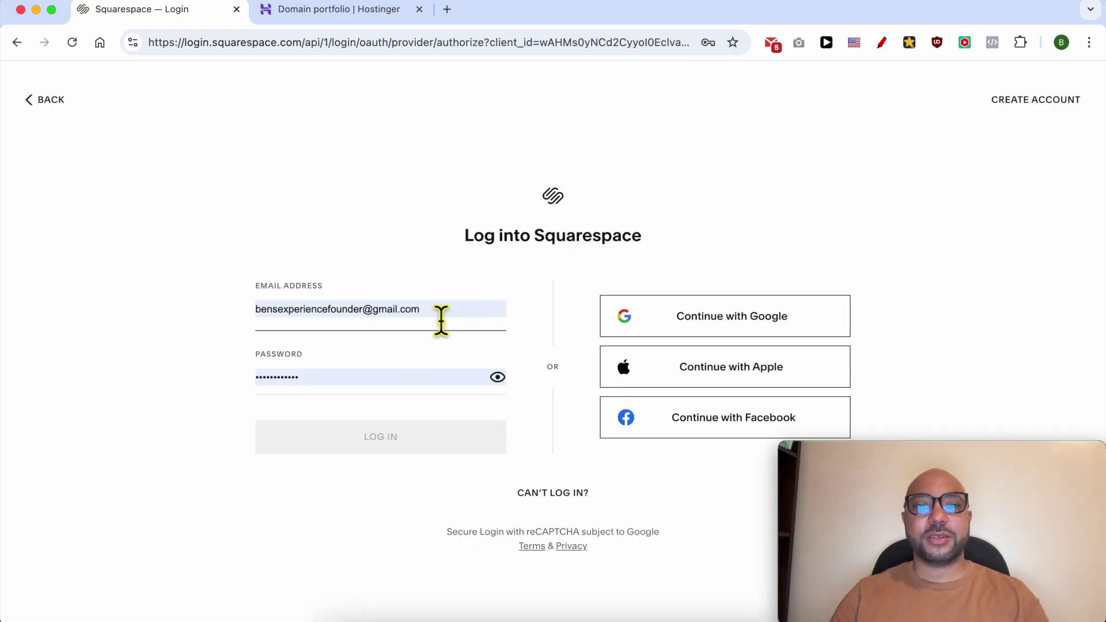
{"action": "left_click", "coordinate": [350, 429]}
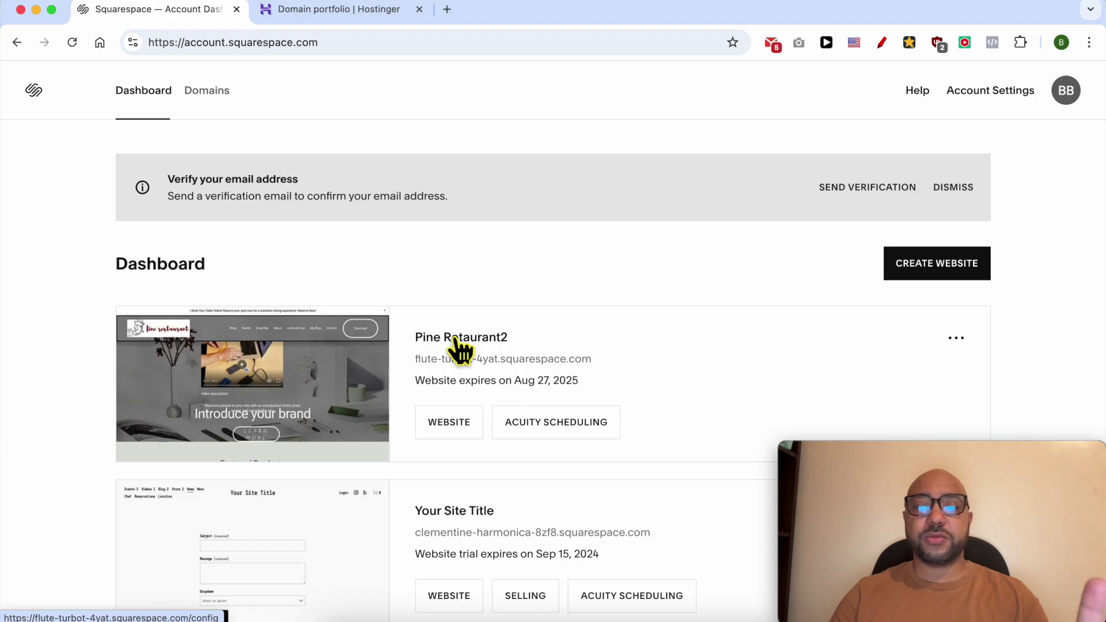
Step: Go to the Pine Retaurant2 site's Settings, Domains & Email, then the Domains page
{"action": "left_click", "coordinate": [455, 424]}
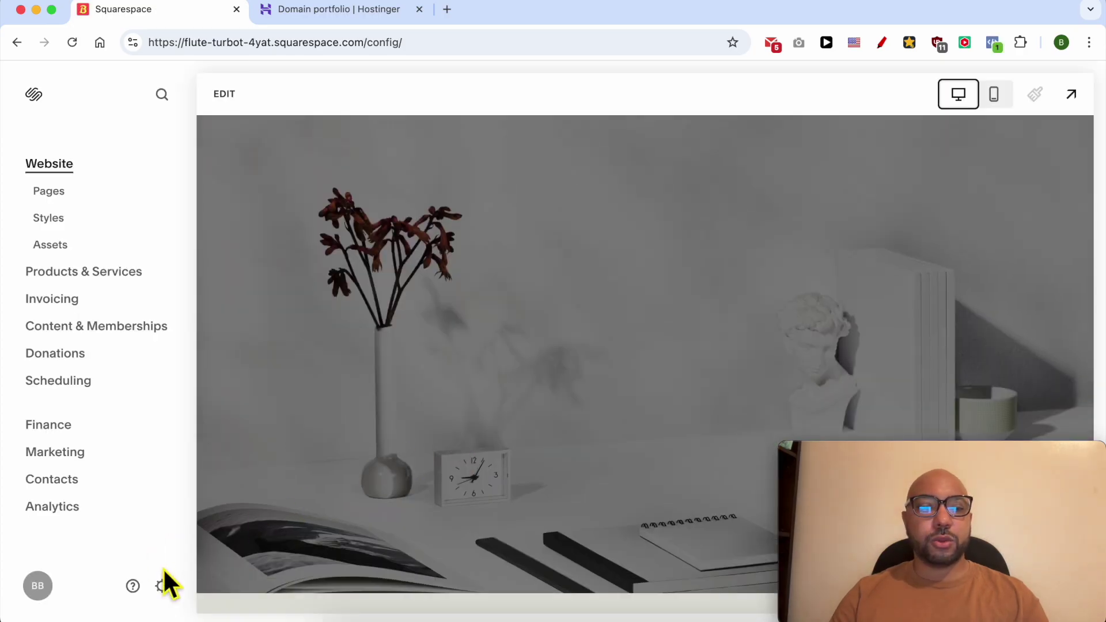
{"action": "left_click", "coordinate": [162, 584]}
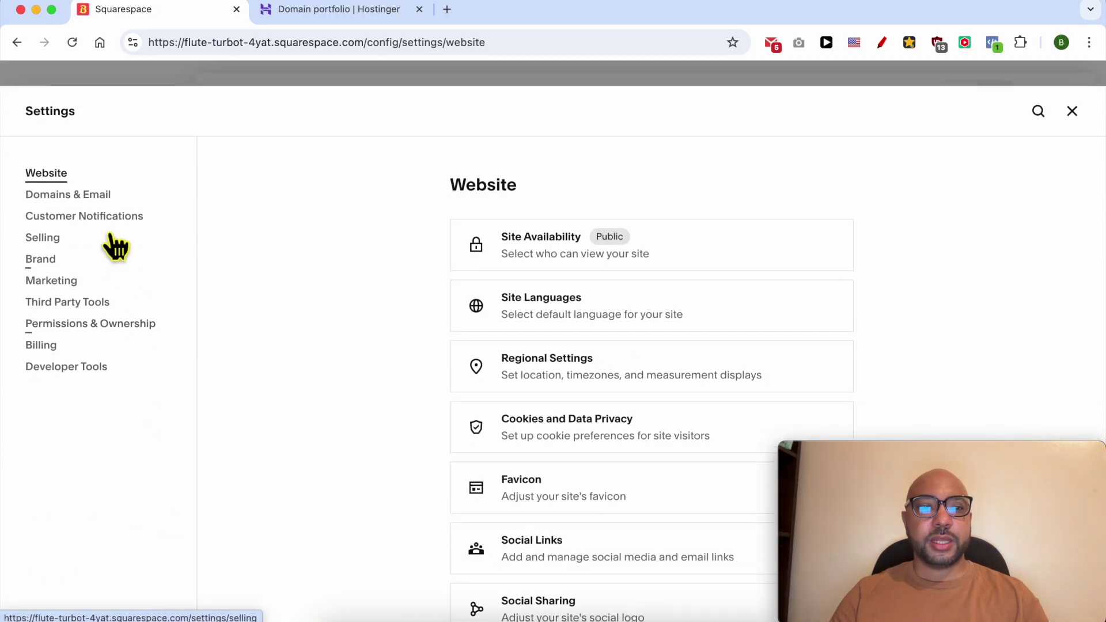
{"action": "left_click", "coordinate": [91, 195]}
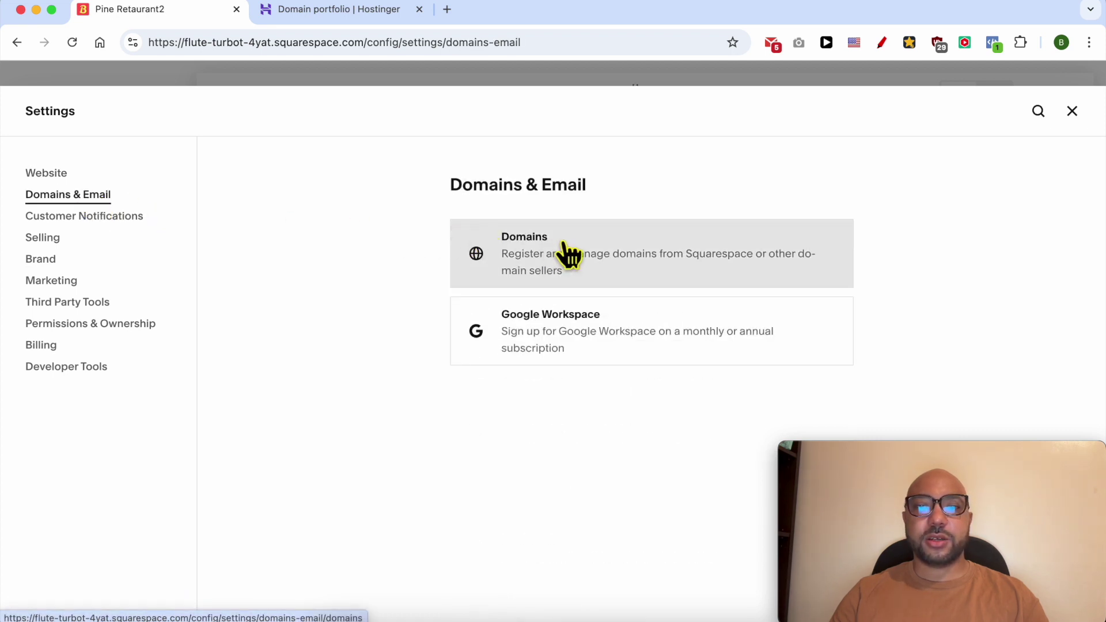
{"action": "left_click", "coordinate": [570, 253]}
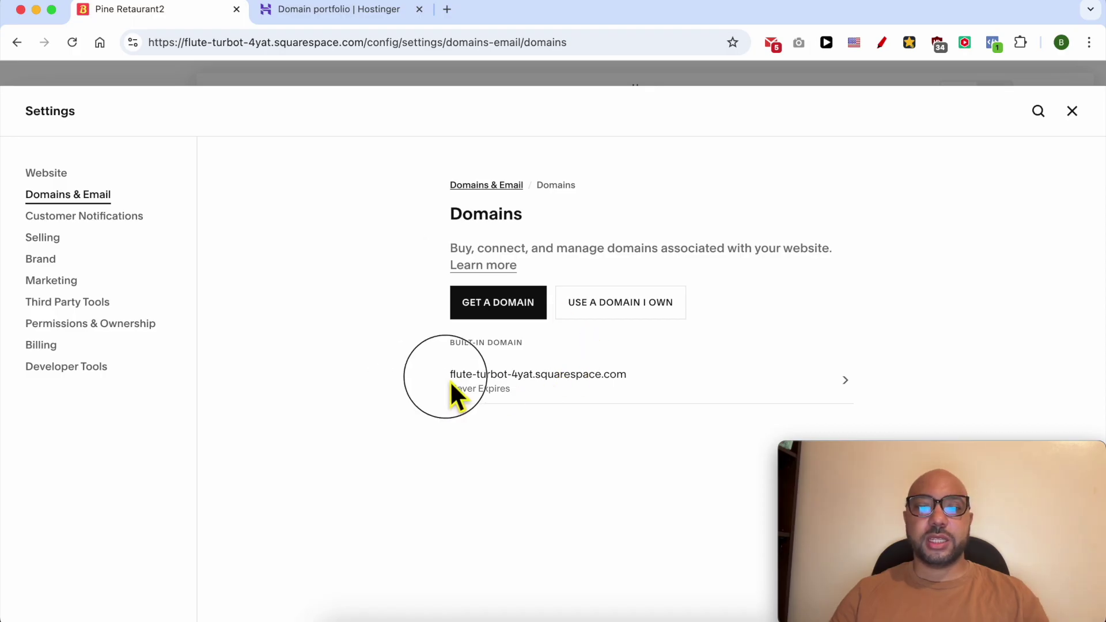
{"action": "left_click_drag", "start_coordinate": [451, 380], "coordinate": [630, 390]}
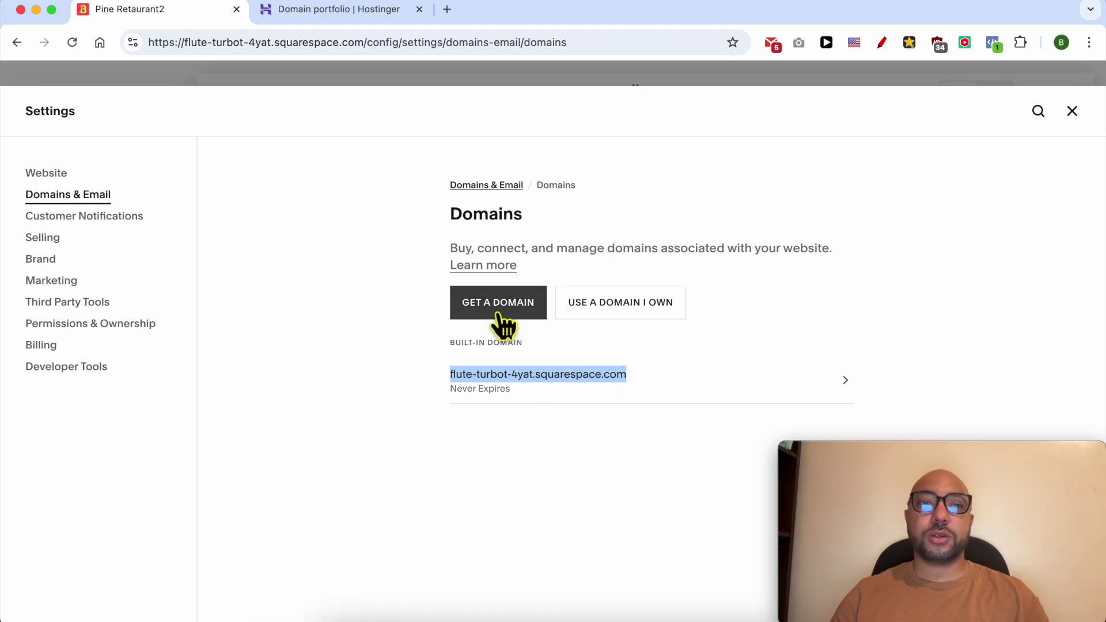
{"action": "left_click", "coordinate": [378, 24]}
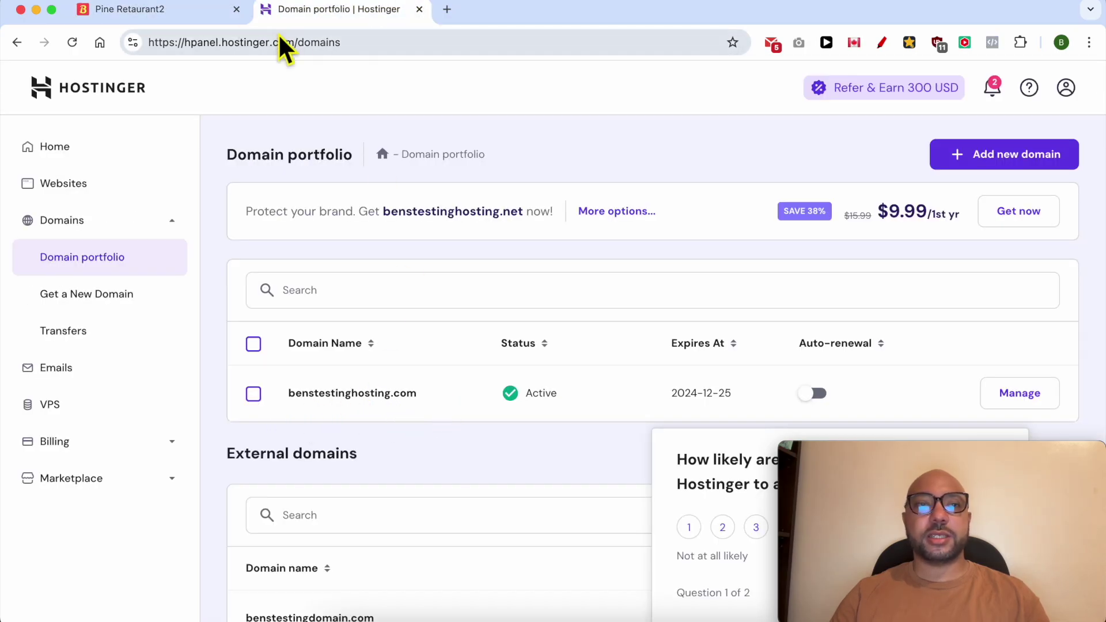
{"action": "left_click", "coordinate": [141, 9]}
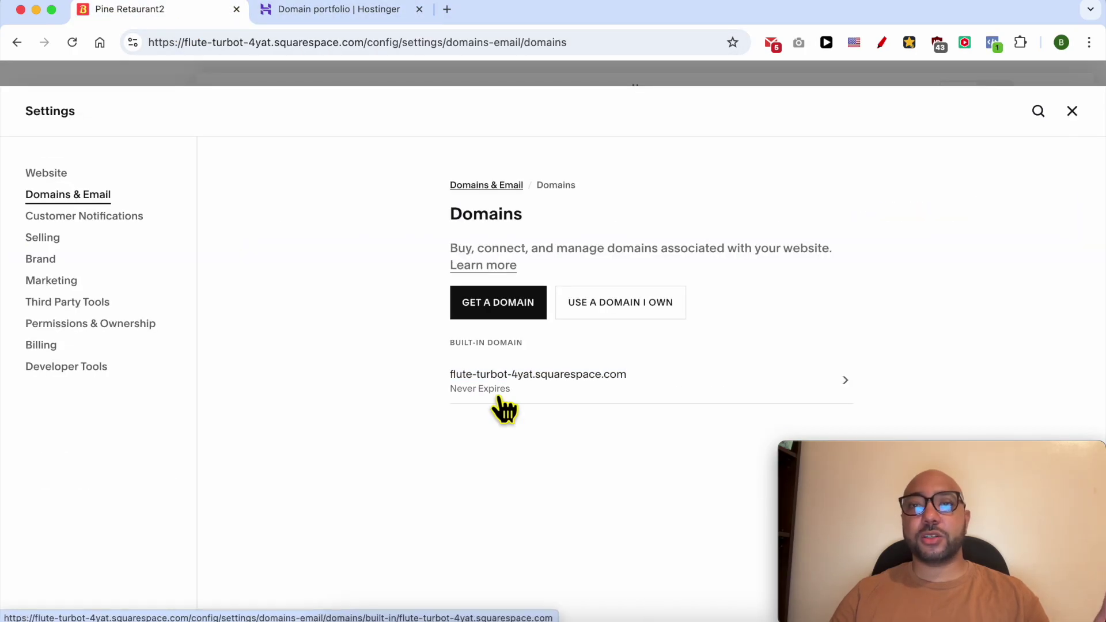
{"action": "left_click", "coordinate": [485, 306]}
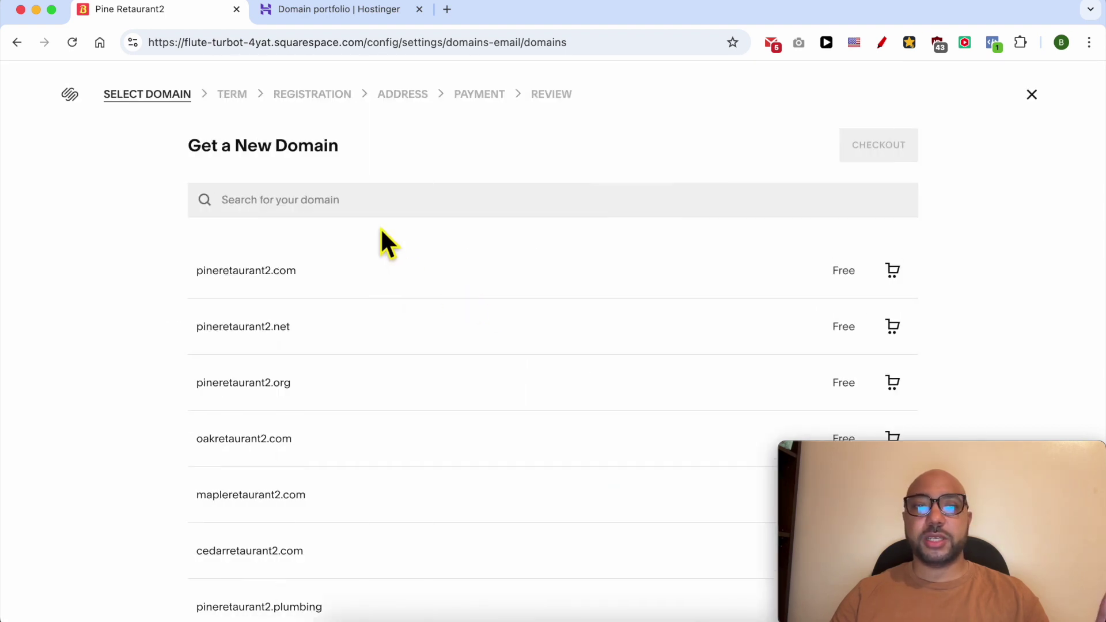
{"action": "left_click", "coordinate": [1031, 95]}
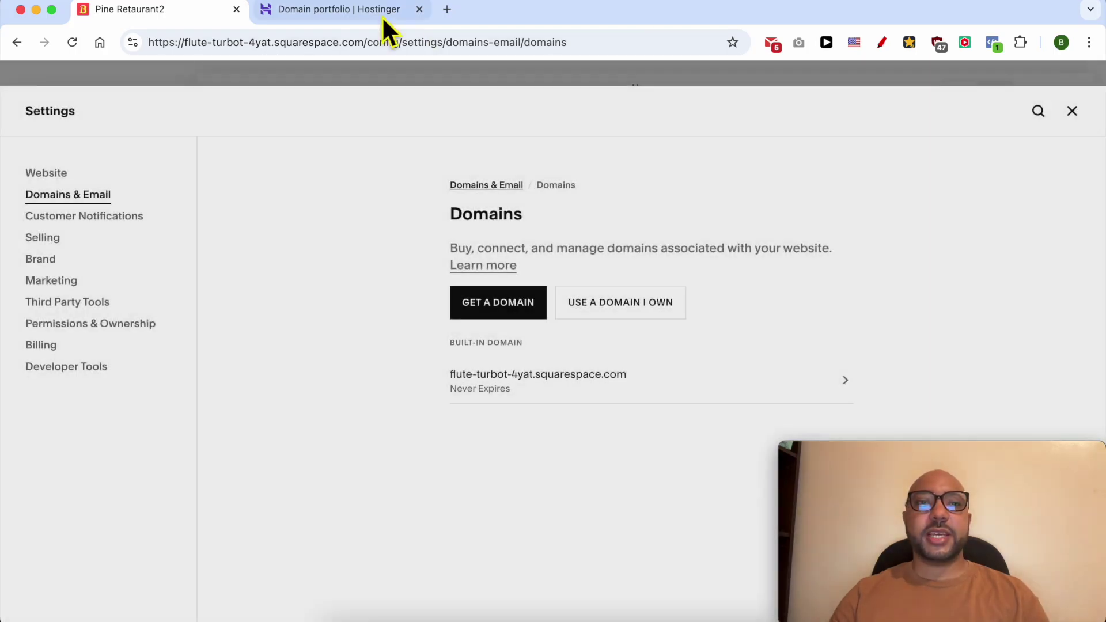
{"action": "left_click", "coordinate": [345, 9]}
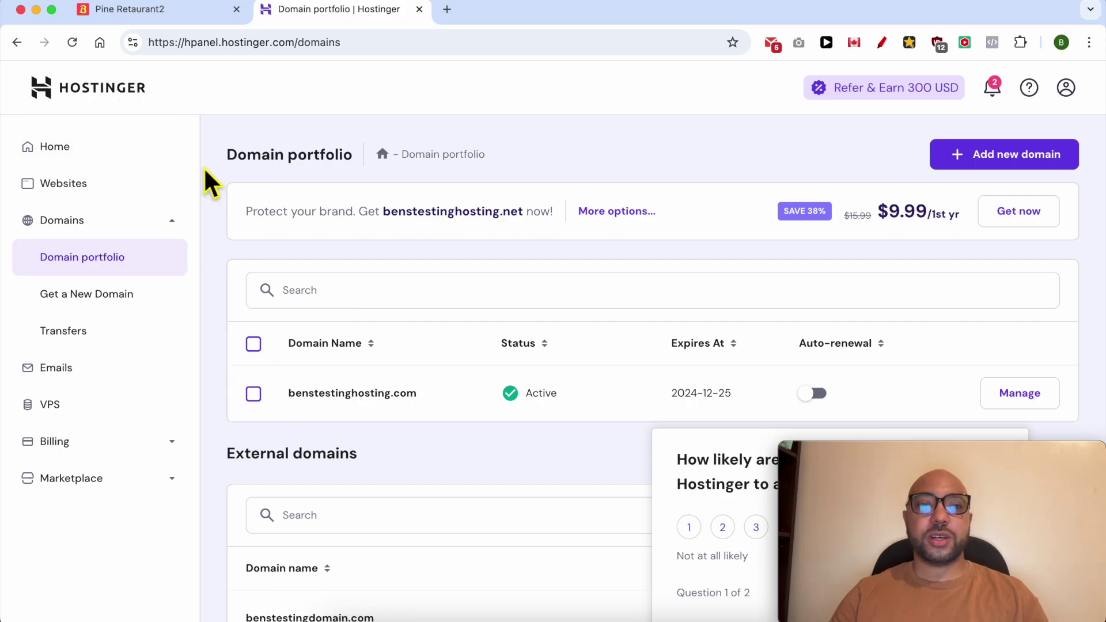
Step: Paste benstestinghosting.com, copied from Hostinger, under Use a Domain I Own and choose Connect Domain
{"action": "left_click_drag", "start_coordinate": [286, 403], "coordinate": [408, 399]}
{"action": "right_click", "coordinate": [397, 398]}
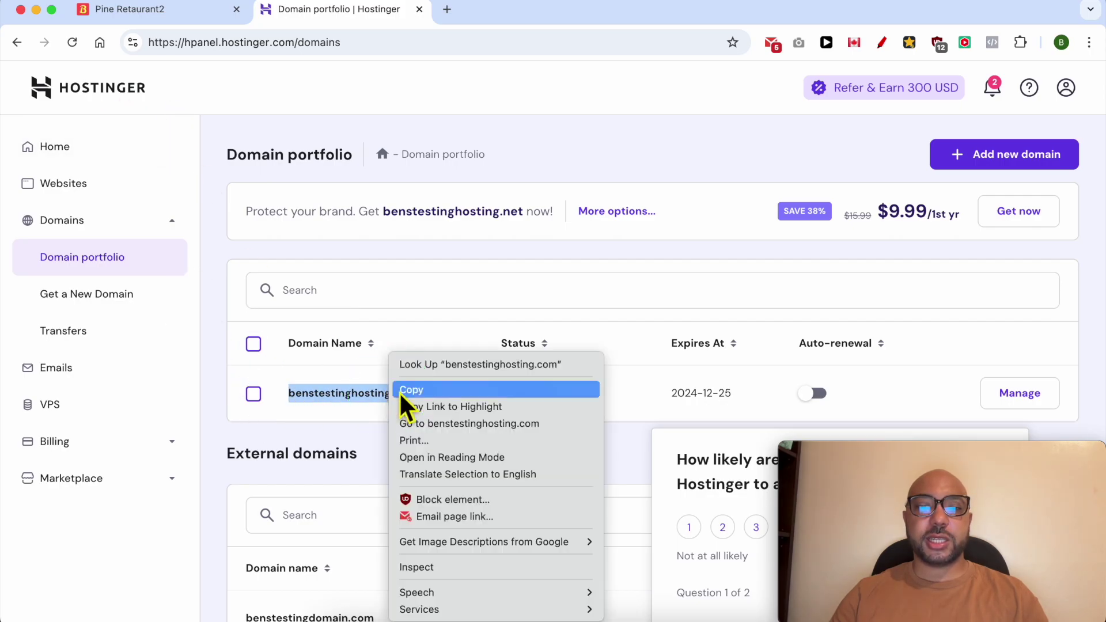
{"action": "left_click", "coordinate": [403, 388]}
{"action": "left_click", "coordinate": [201, 16]}
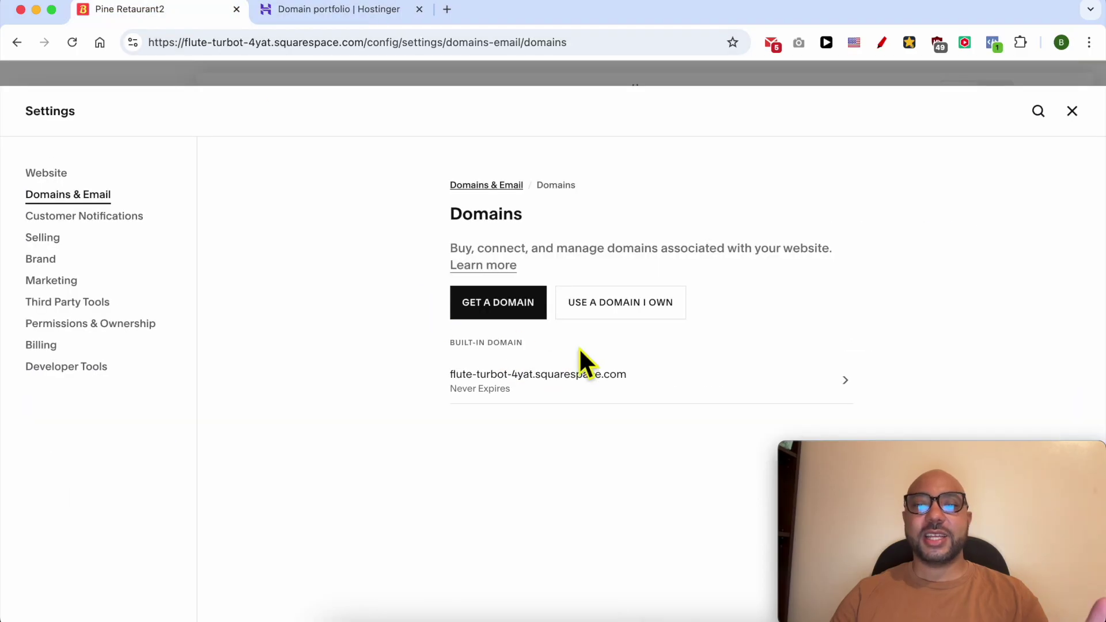
{"action": "left_click", "coordinate": [617, 306]}
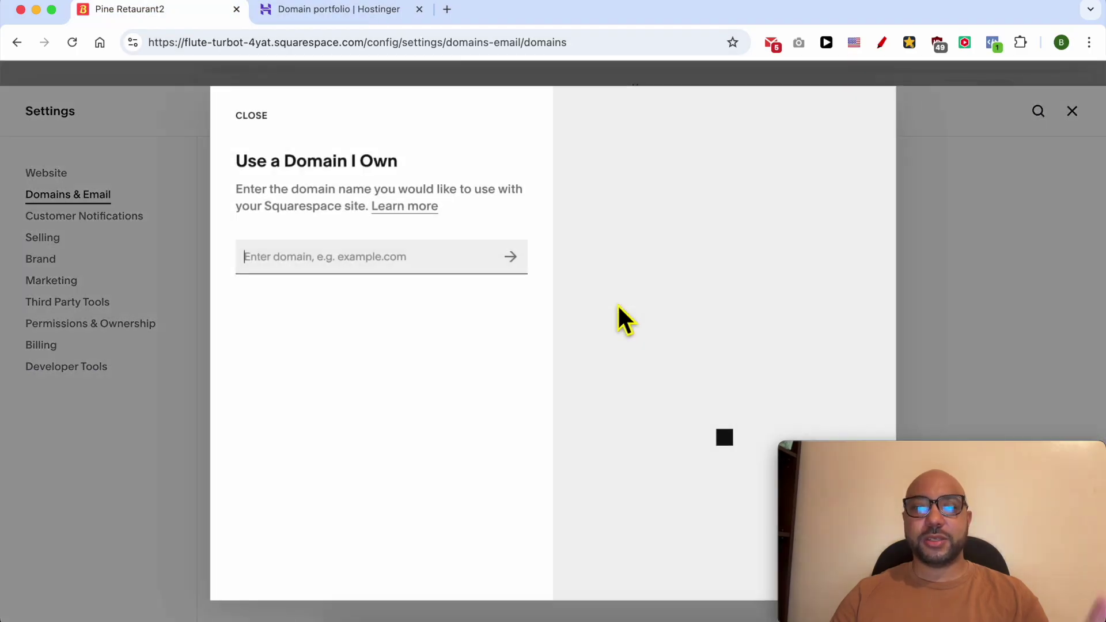
{"action": "right_click", "coordinate": [401, 260]}
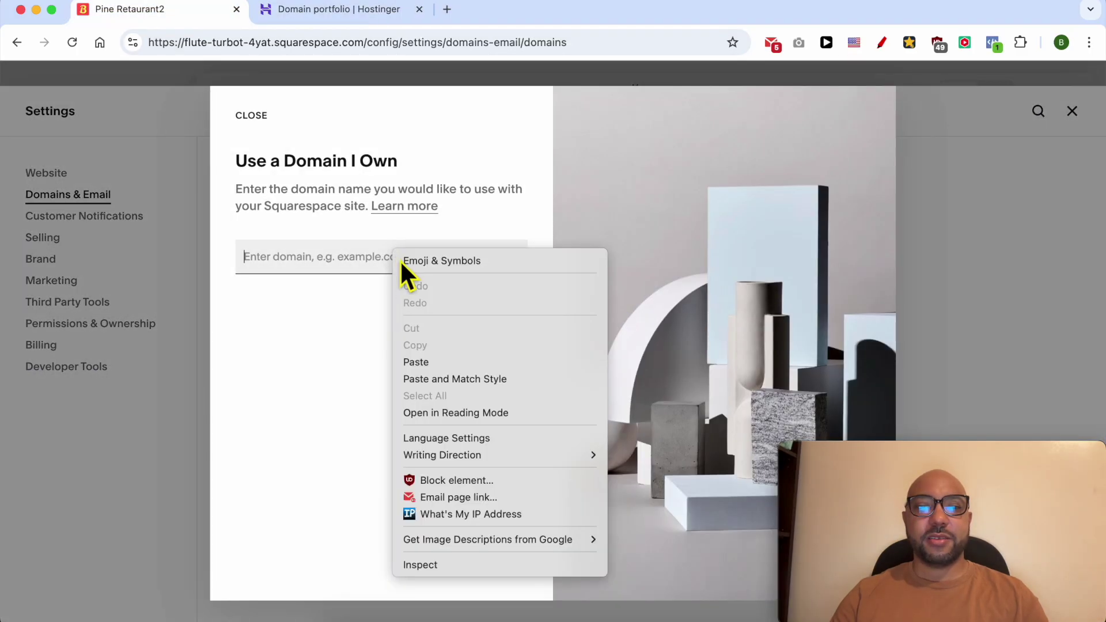
{"action": "left_click", "coordinate": [434, 361]}
{"action": "left_click", "coordinate": [510, 258]}
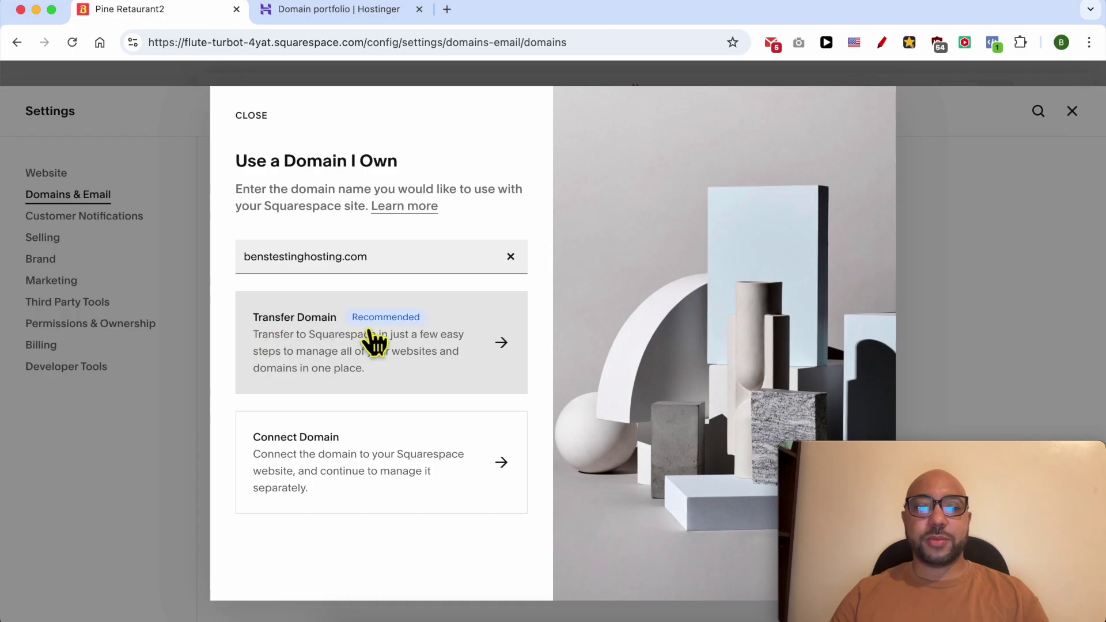
{"action": "left_click", "coordinate": [351, 461]}
Step: Keep Other as provider, connect benstestinghosting.com, and continue past Connection in progress
{"action": "left_click", "coordinate": [339, 289]}
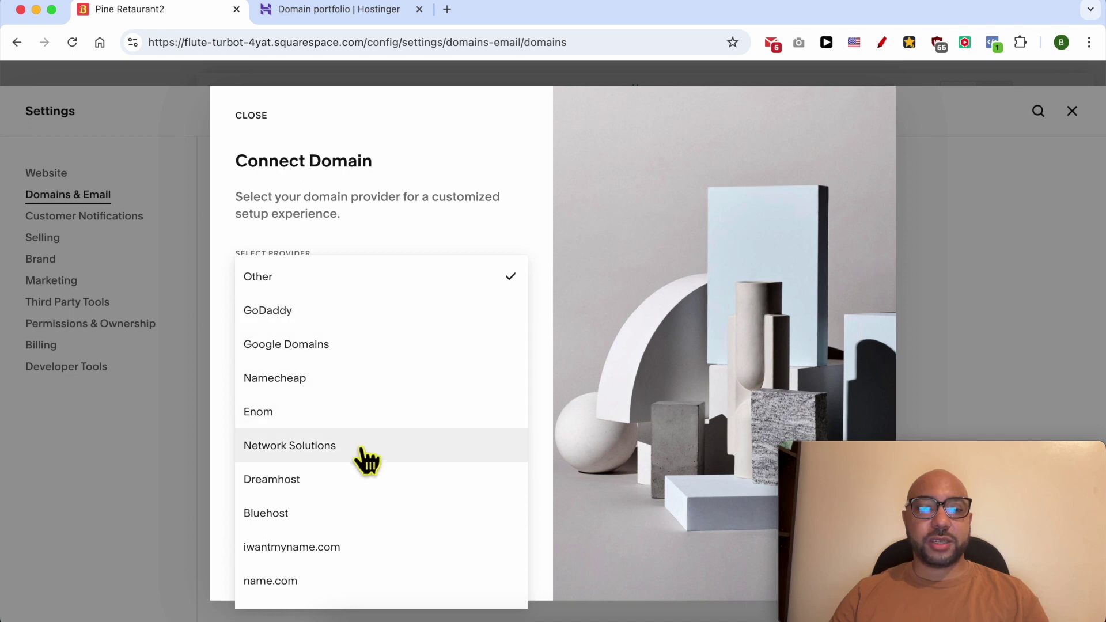
{"action": "scroll", "coordinate": [374, 478], "scroll_direction": "down", "scroll_amount": 1}
{"action": "scroll", "coordinate": [380, 490], "scroll_direction": "down", "scroll_amount": 5}
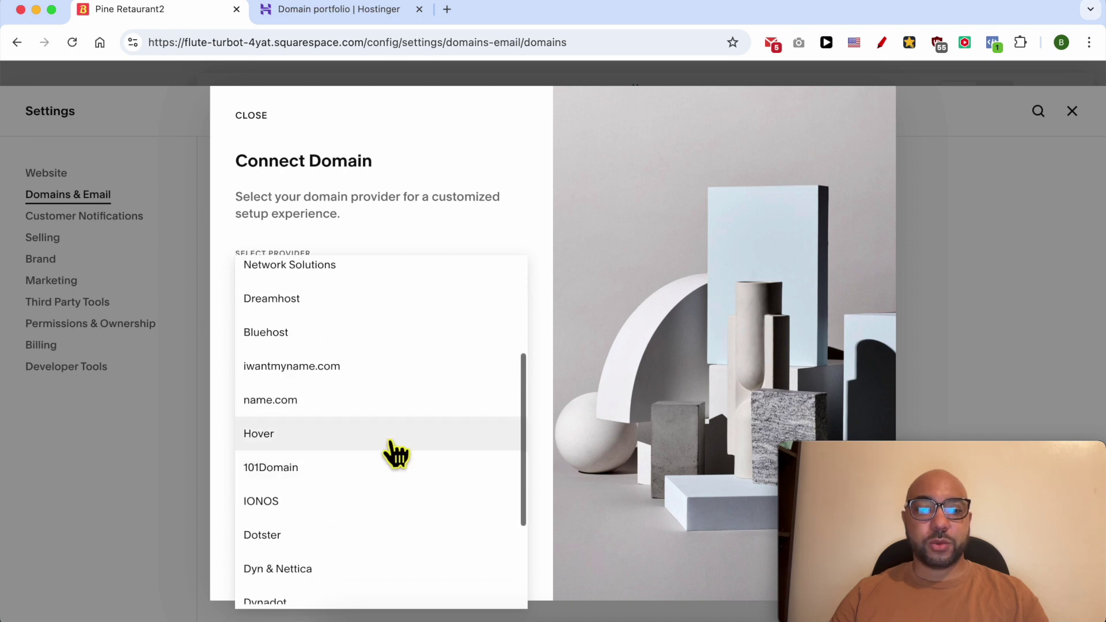
{"action": "scroll", "coordinate": [396, 454], "scroll_direction": "down", "scroll_amount": 2}
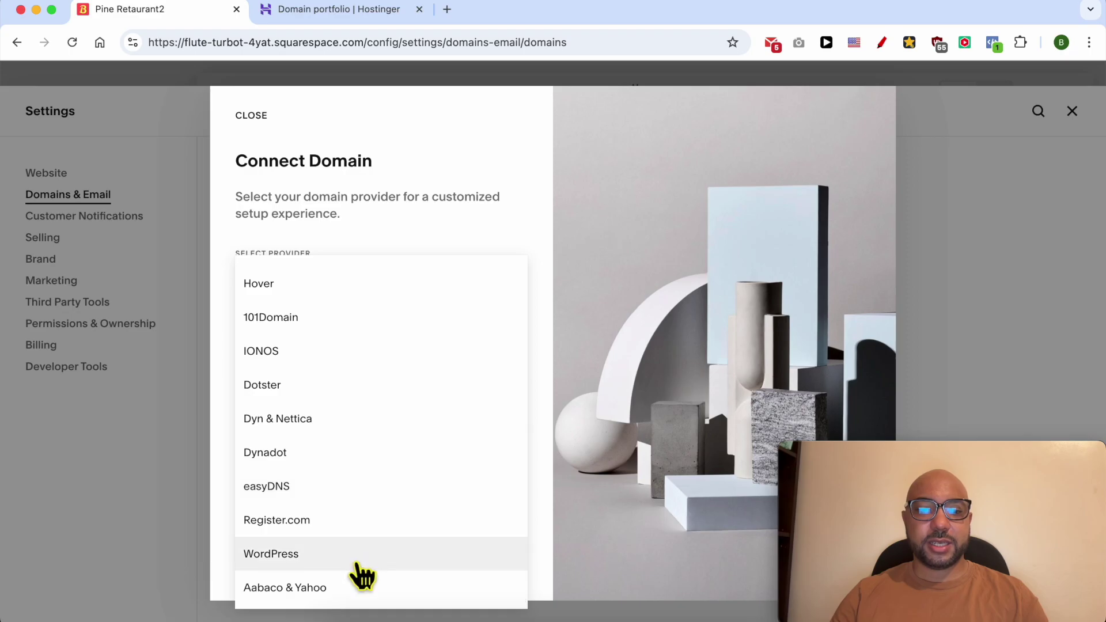
{"action": "scroll", "coordinate": [369, 438], "scroll_direction": "up", "scroll_amount": 8}
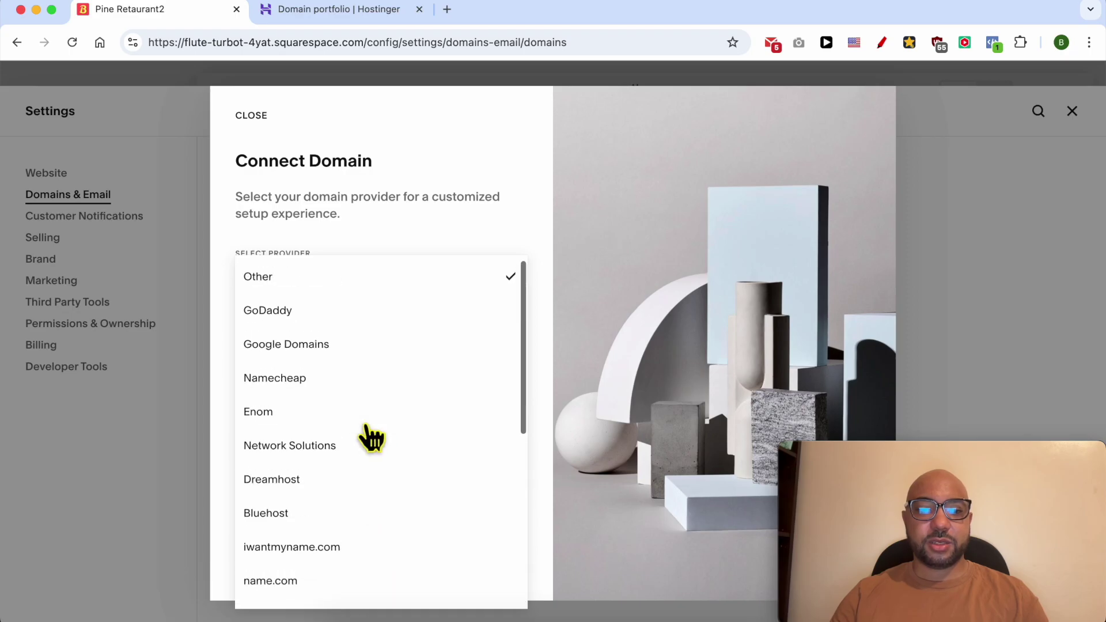
{"action": "left_click", "coordinate": [311, 282]}
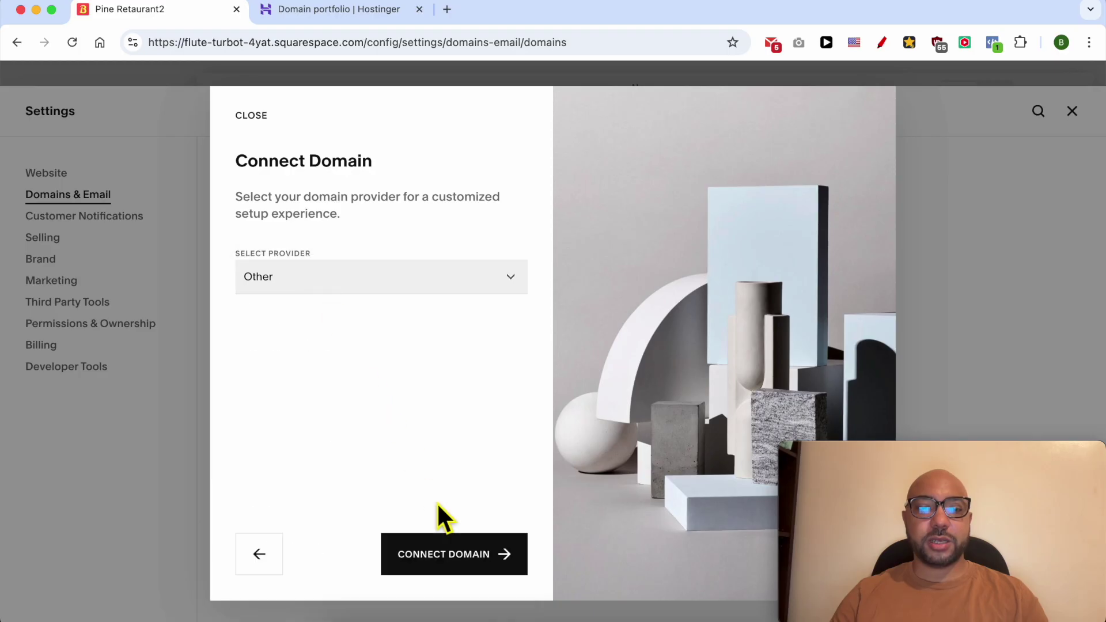
{"action": "left_click", "coordinate": [458, 557]}
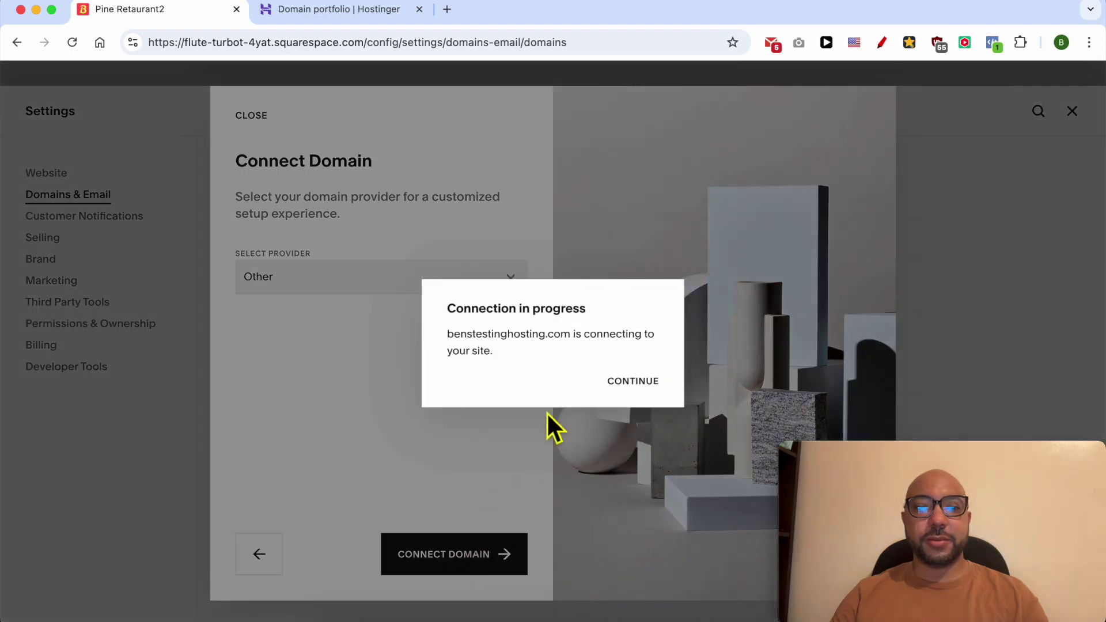
{"action": "left_click", "coordinate": [629, 385]}
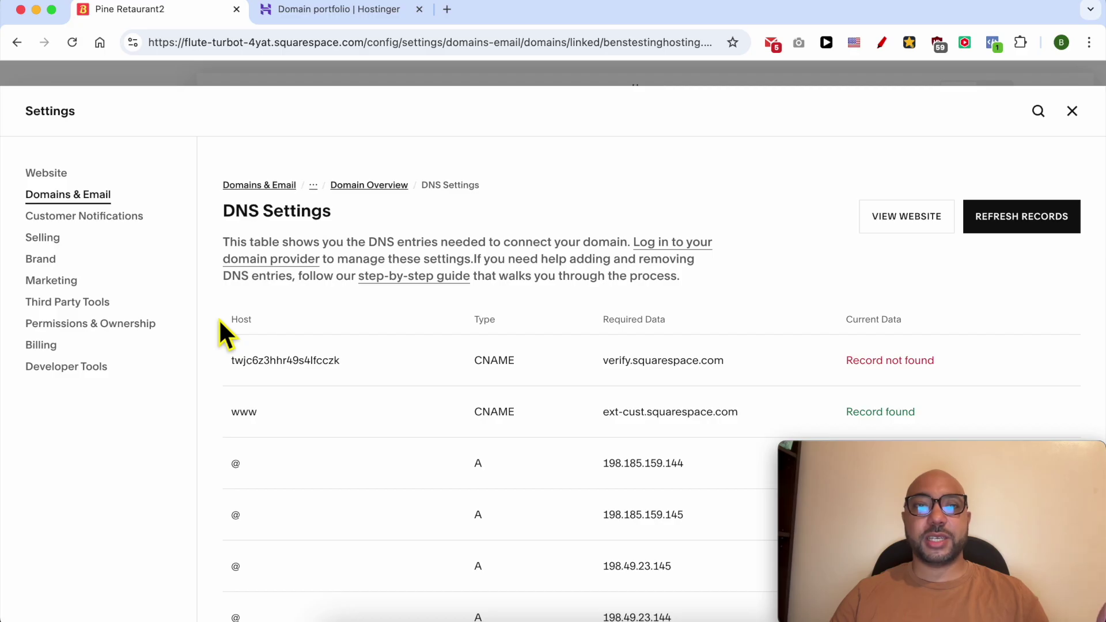
Step: Highlight the required CNAME and A records table, then return to Hostinger's domain portfolio
{"action": "left_click_drag", "start_coordinate": [219, 319], "coordinate": [757, 615]}
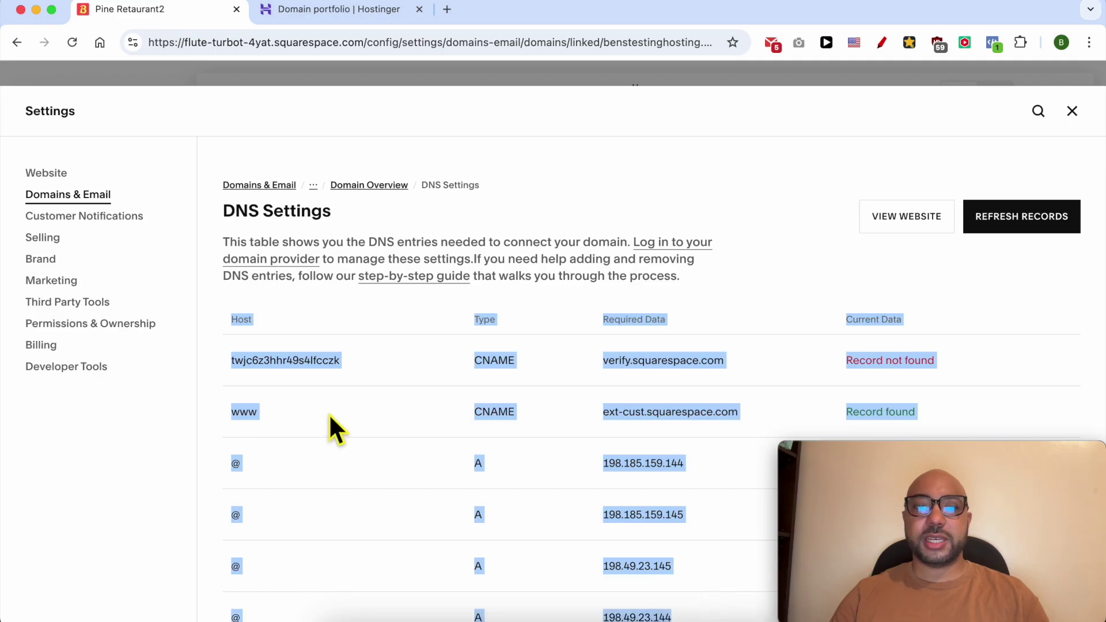
{"action": "left_click", "coordinate": [436, 233]}
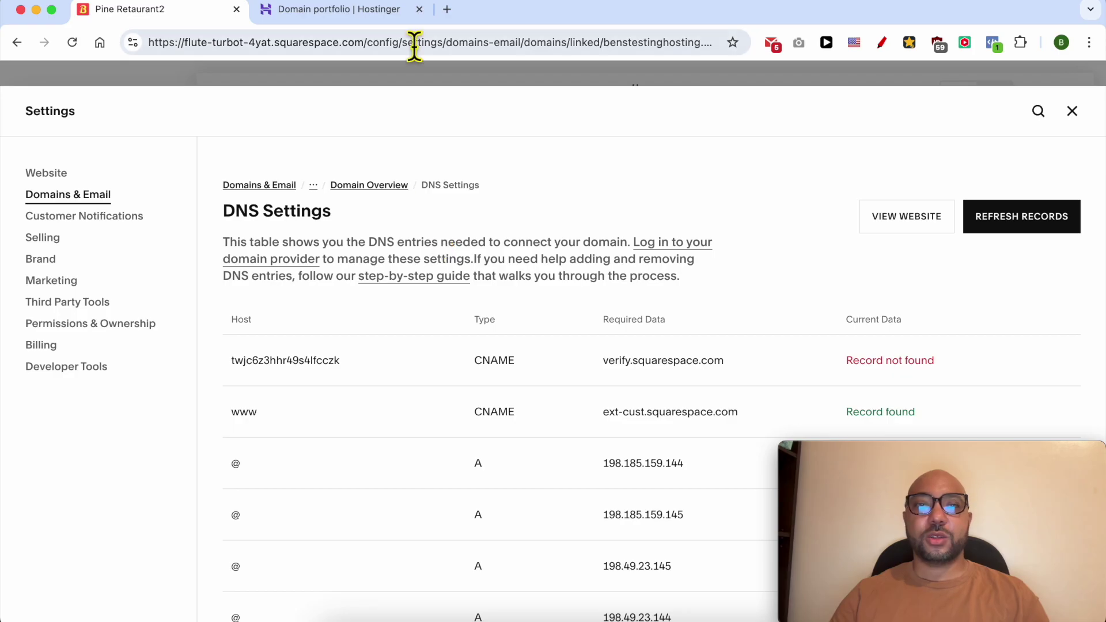
{"action": "left_click", "coordinate": [376, 13]}
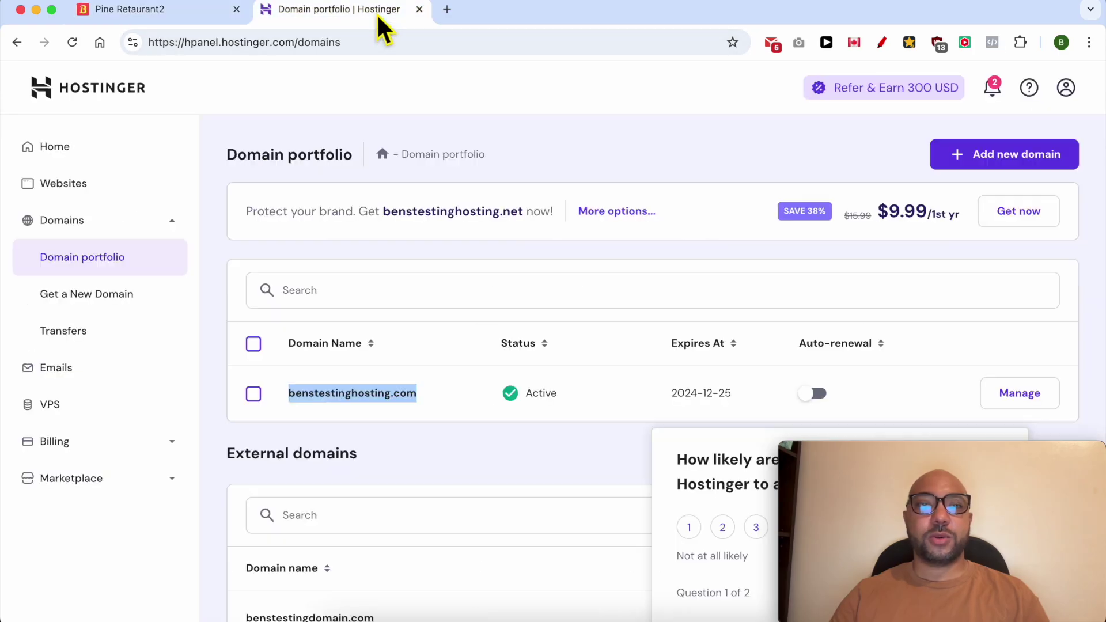
Step: Open benstestinghosting.com's DNS / Nameservers page and dismiss the survey popup
{"action": "left_click", "coordinate": [362, 394]}
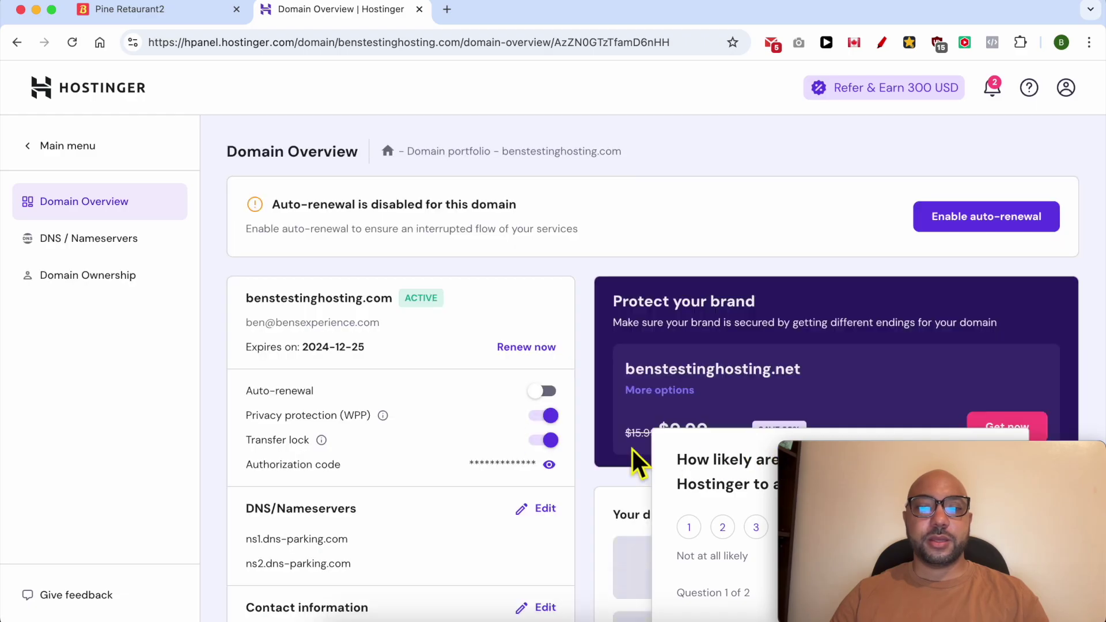
{"action": "left_click", "coordinate": [85, 242]}
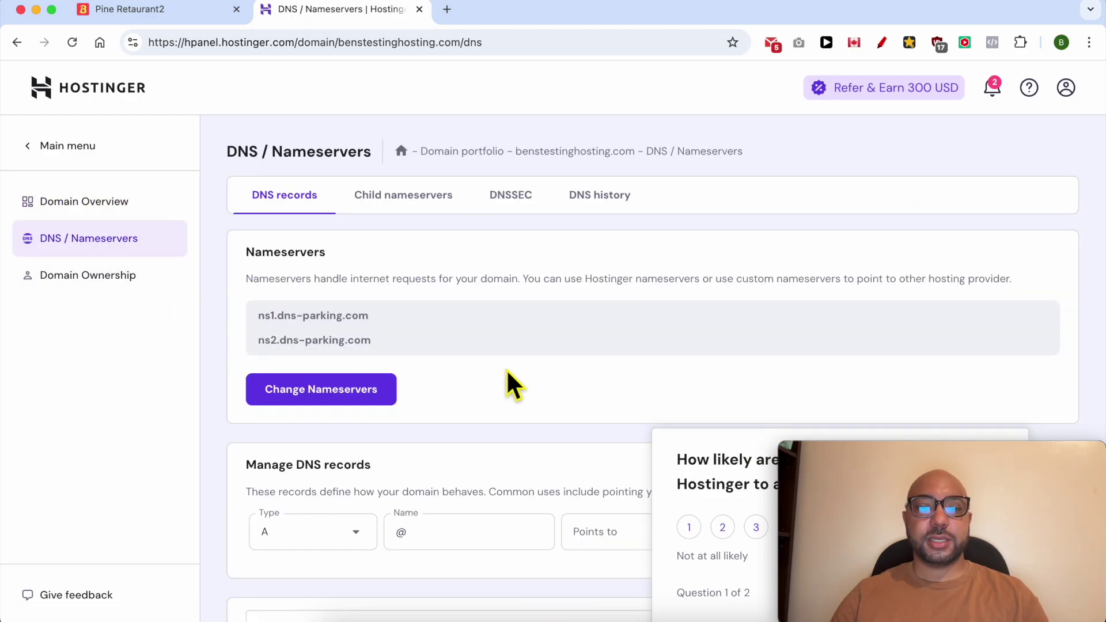
{"action": "scroll", "coordinate": [547, 389], "scroll_direction": "down", "scroll_amount": 1}
{"action": "scroll", "coordinate": [550, 392], "scroll_direction": "down", "scroll_amount": 10}
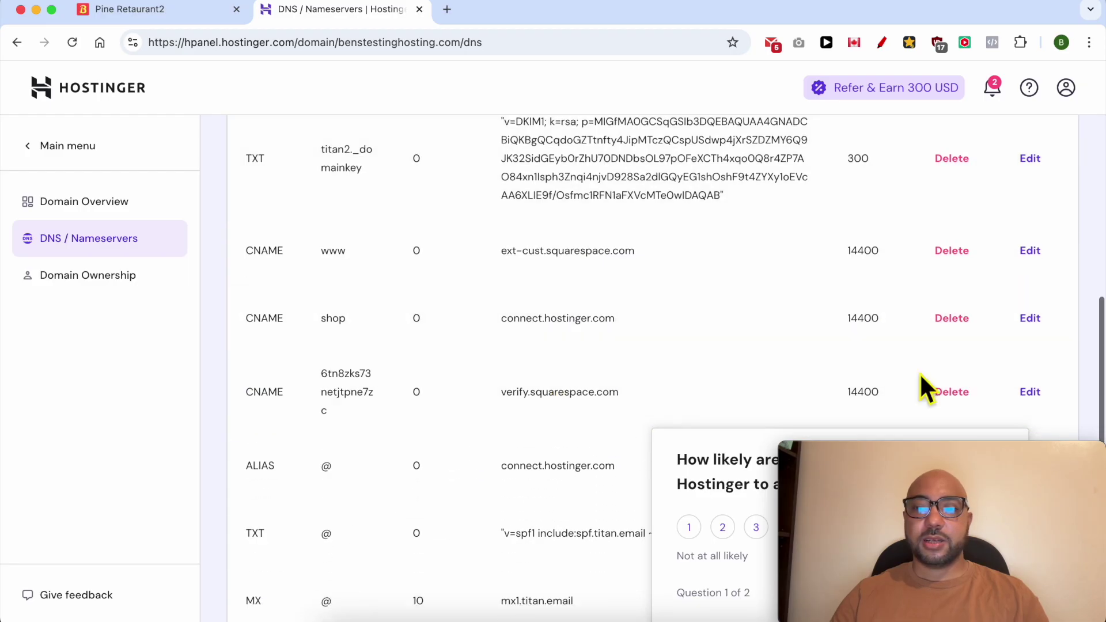
{"action": "left_click_drag", "start_coordinate": [862, 455], "coordinate": [85, 454]}
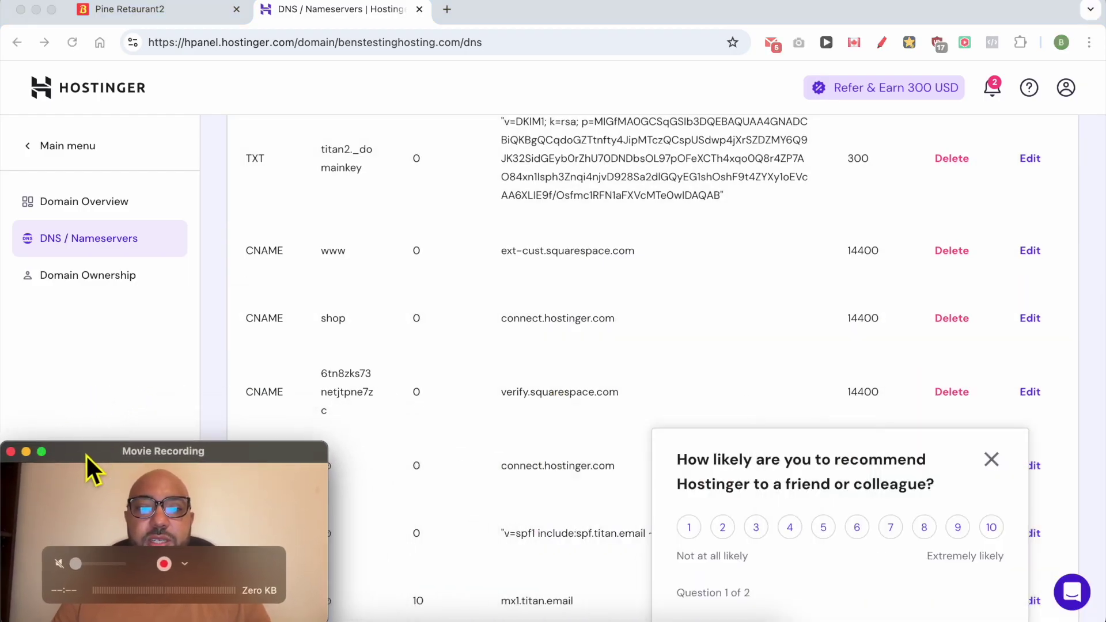
{"action": "left_click", "coordinate": [991, 459]}
{"action": "scroll", "coordinate": [887, 420], "scroll_direction": "up", "scroll_amount": 5}
Step: Delete every DNS record, including the TXT, www, shop and verify CNAMEs and A records
{"action": "left_click", "coordinate": [951, 426]}
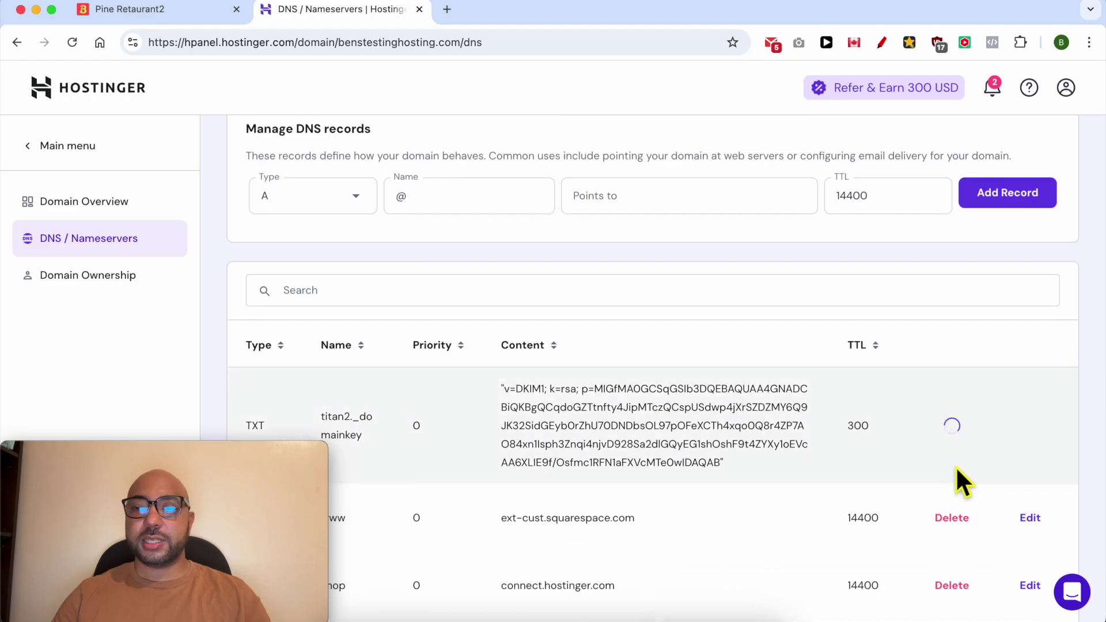
{"action": "left_click", "coordinate": [952, 517]}
{"action": "left_click", "coordinate": [957, 400]}
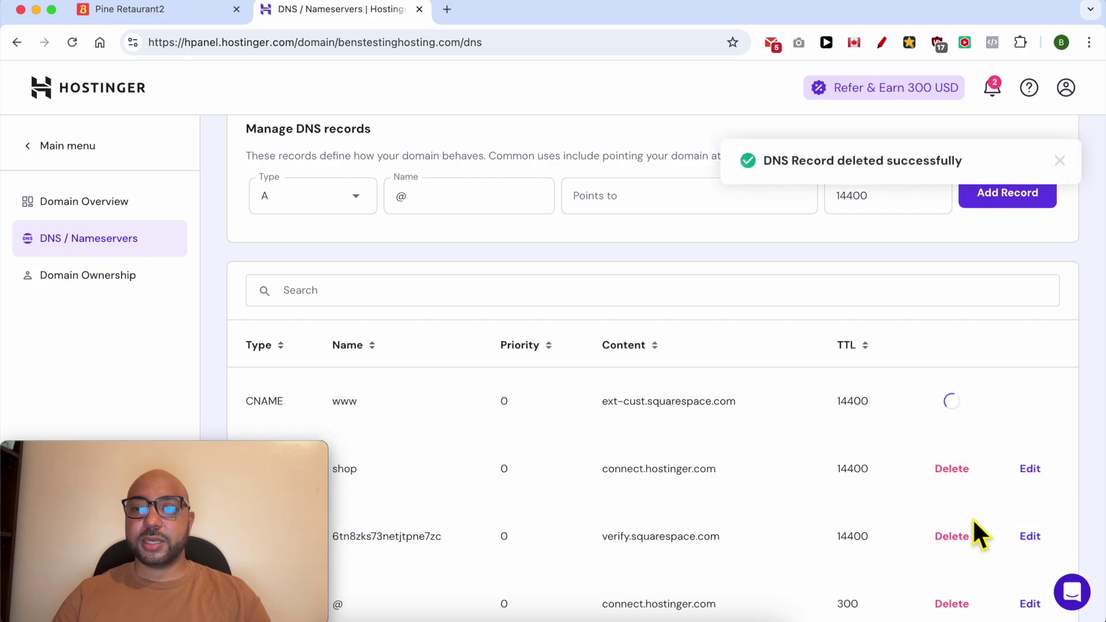
{"action": "left_click", "coordinate": [968, 535]}
{"action": "left_click", "coordinate": [959, 469]}
{"action": "left_click", "coordinate": [953, 404]}
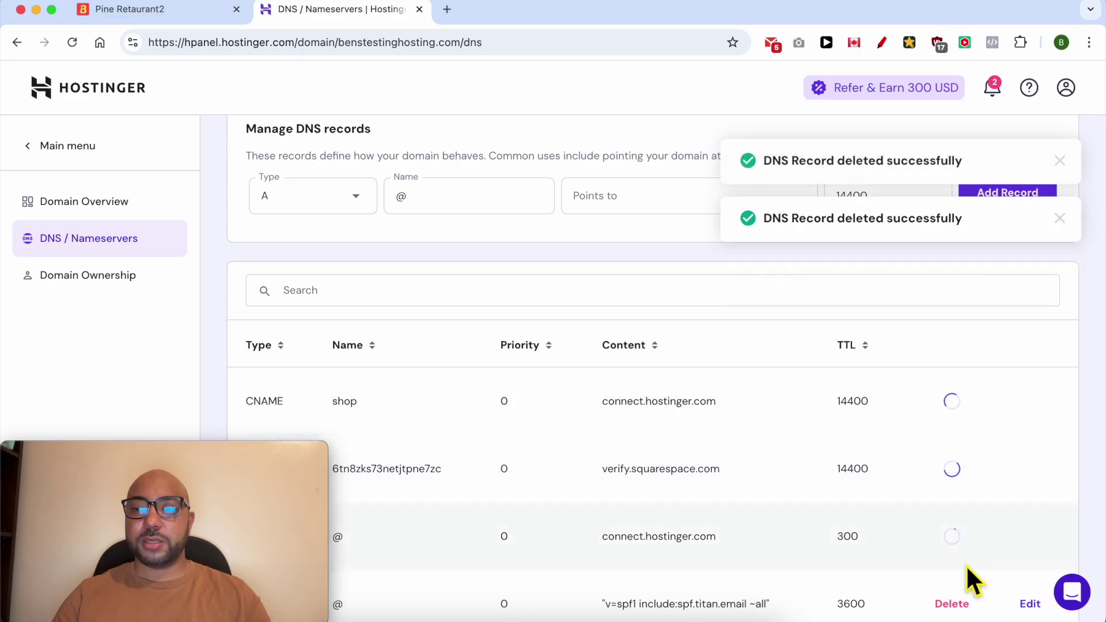
{"action": "left_click", "coordinate": [956, 599]}
{"action": "left_click", "coordinate": [962, 539]}
{"action": "left_click", "coordinate": [970, 596]}
{"action": "left_click", "coordinate": [961, 541]}
{"action": "left_click", "coordinate": [962, 475]}
{"action": "left_click", "coordinate": [964, 419]}
{"action": "left_click", "coordinate": [959, 350]}
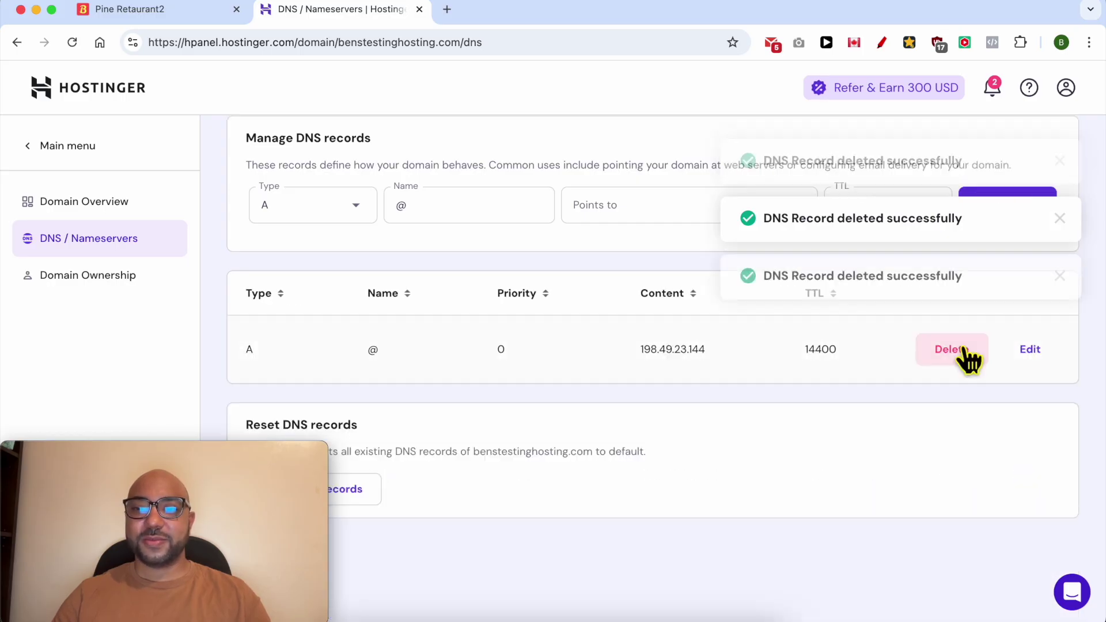
{"action": "left_click", "coordinate": [829, 417]}
{"action": "scroll", "coordinate": [512, 350], "scroll_direction": "up", "scroll_amount": 6}
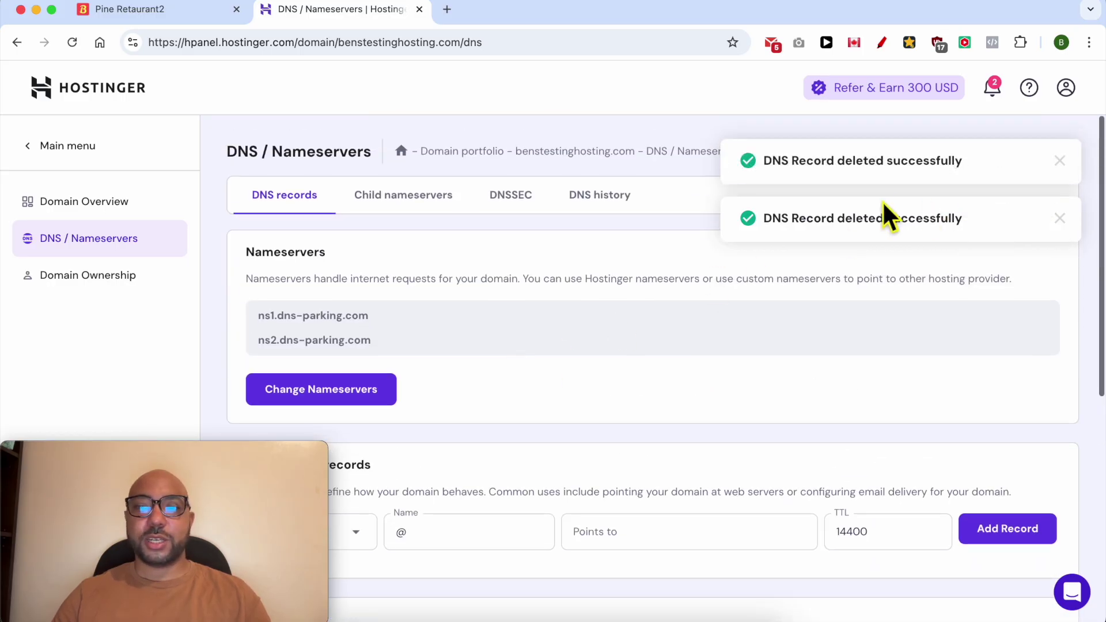
{"action": "scroll", "coordinate": [490, 345], "scroll_direction": "down", "scroll_amount": 2}
{"action": "triple_click", "coordinate": [263, 364]}
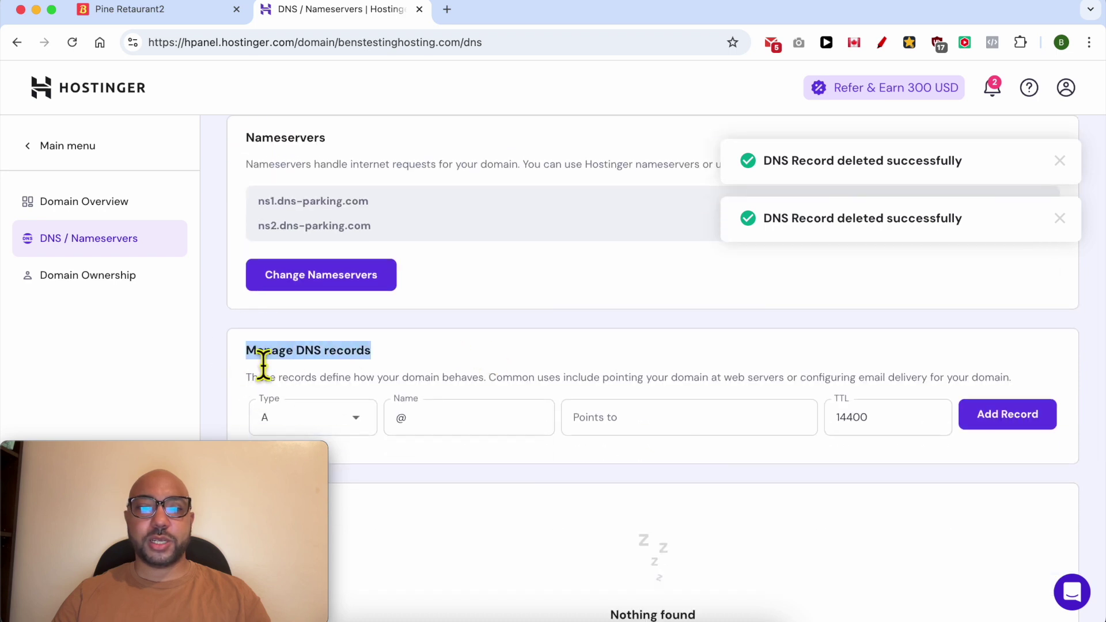
Step: Create a CNAME record named with Squarespace's verification host twjc6z3hhr49s4lfcczk
{"action": "scroll", "coordinate": [398, 369], "scroll_direction": "down", "scroll_amount": 2}
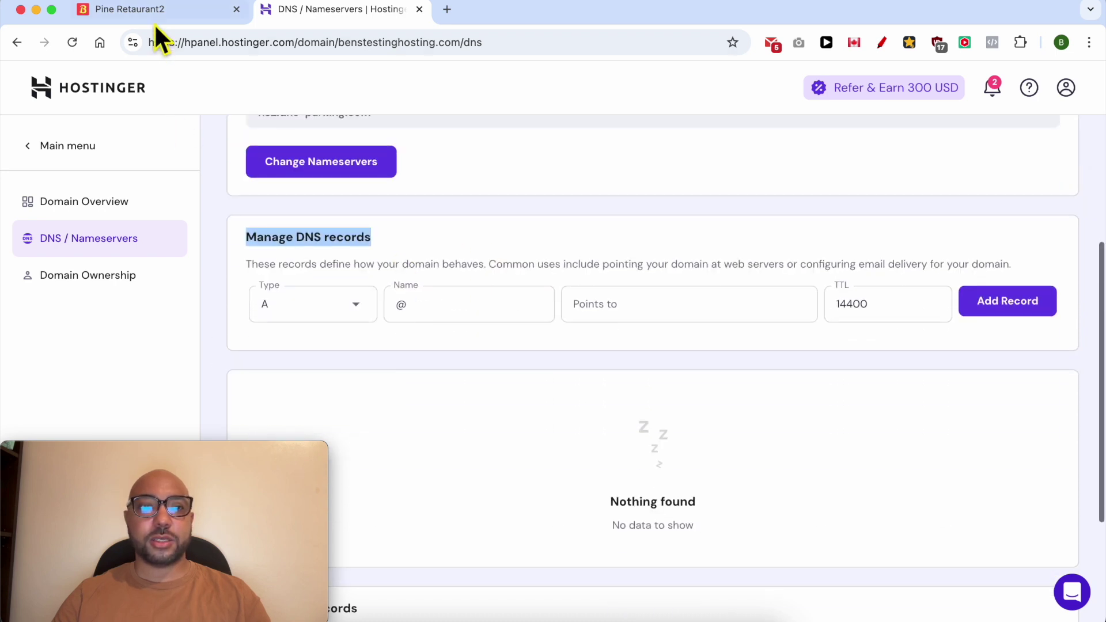
{"action": "left_click", "coordinate": [147, 9]}
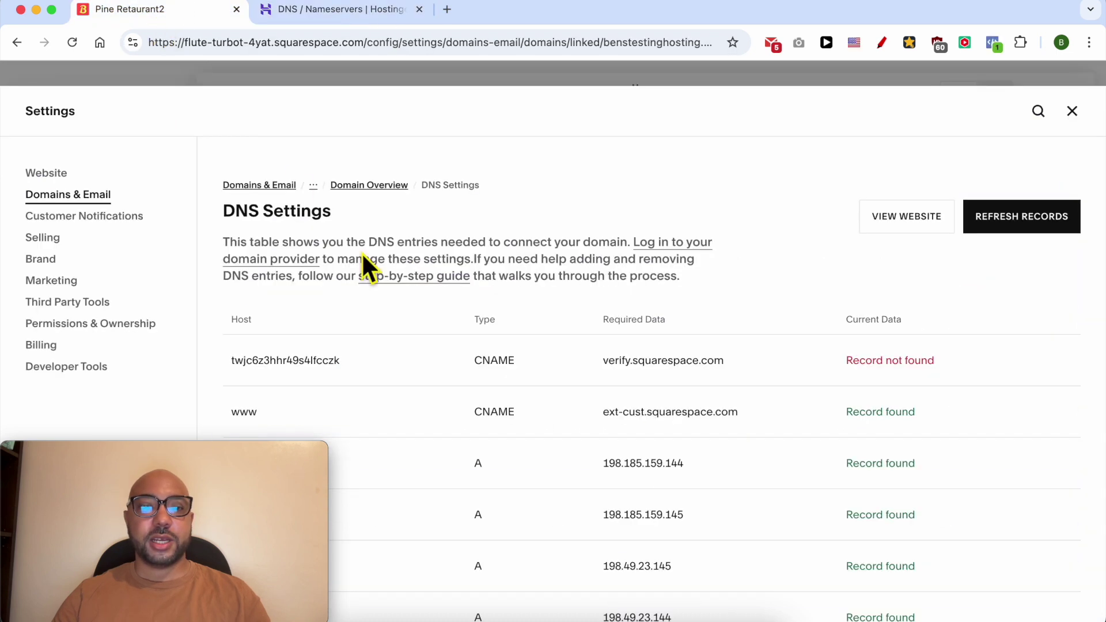
{"action": "double_click", "coordinate": [264, 360]}
{"action": "right_click", "coordinate": [266, 360]}
{"action": "left_click", "coordinate": [288, 389]}
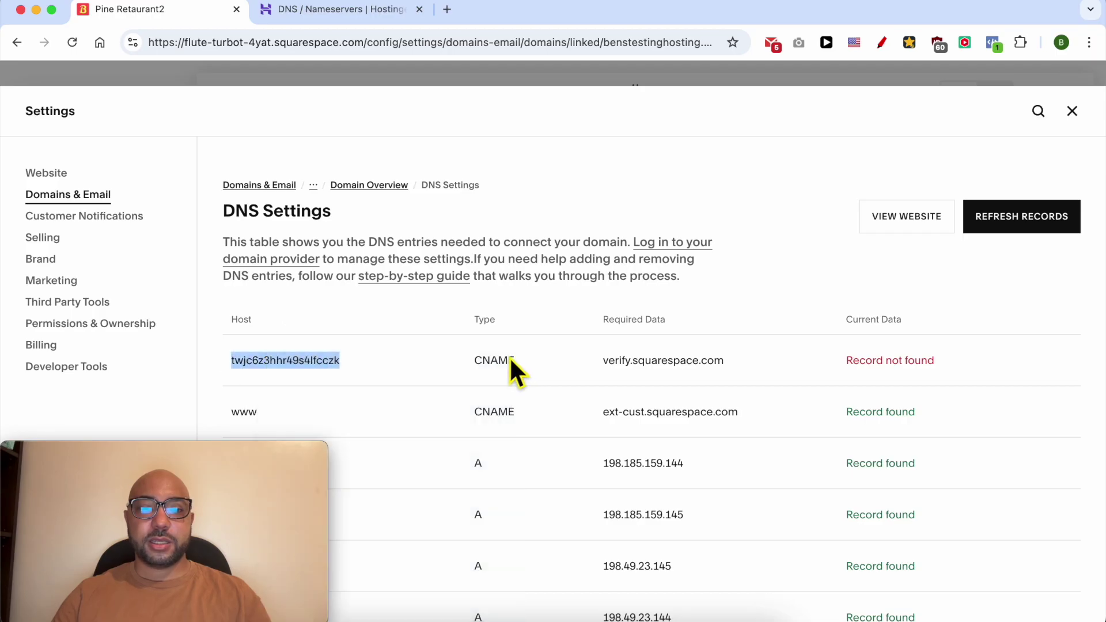
{"action": "left_click", "coordinate": [305, 10]}
{"action": "left_click", "coordinate": [311, 296]}
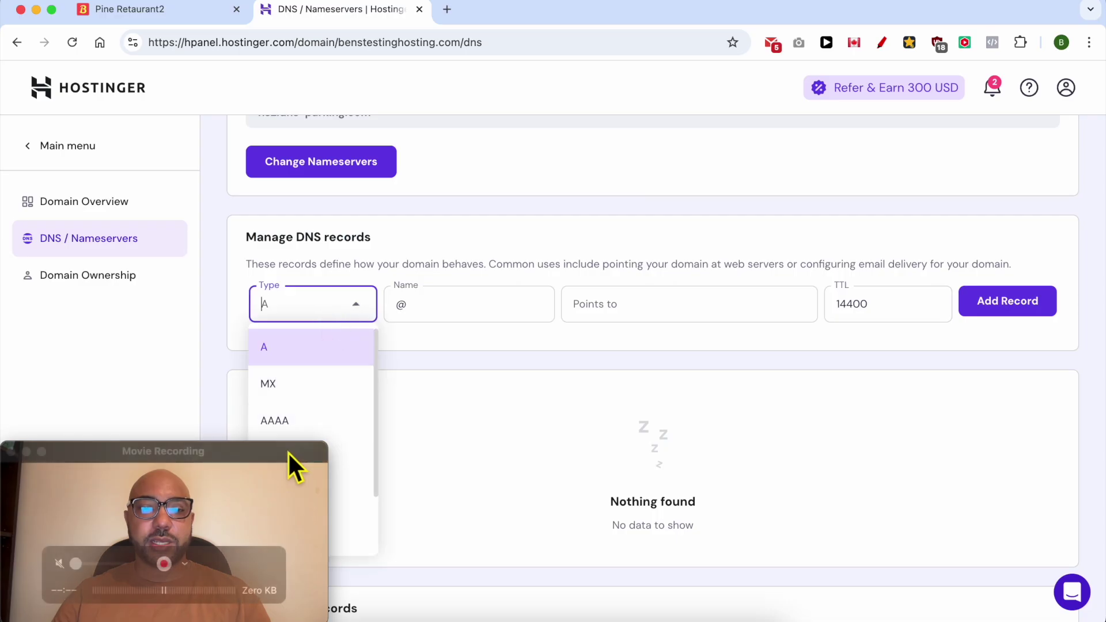
{"action": "left_click_drag", "start_coordinate": [288, 451], "coordinate": [282, 21]}
{"action": "left_click", "coordinate": [358, 311]}
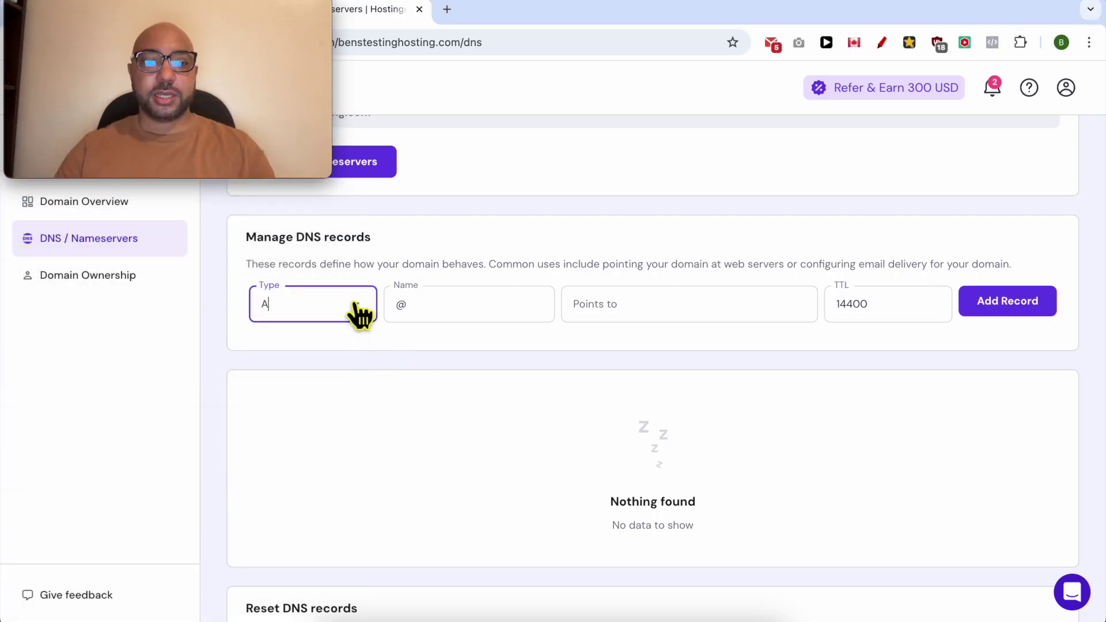
{"action": "left_click", "coordinate": [325, 461]}
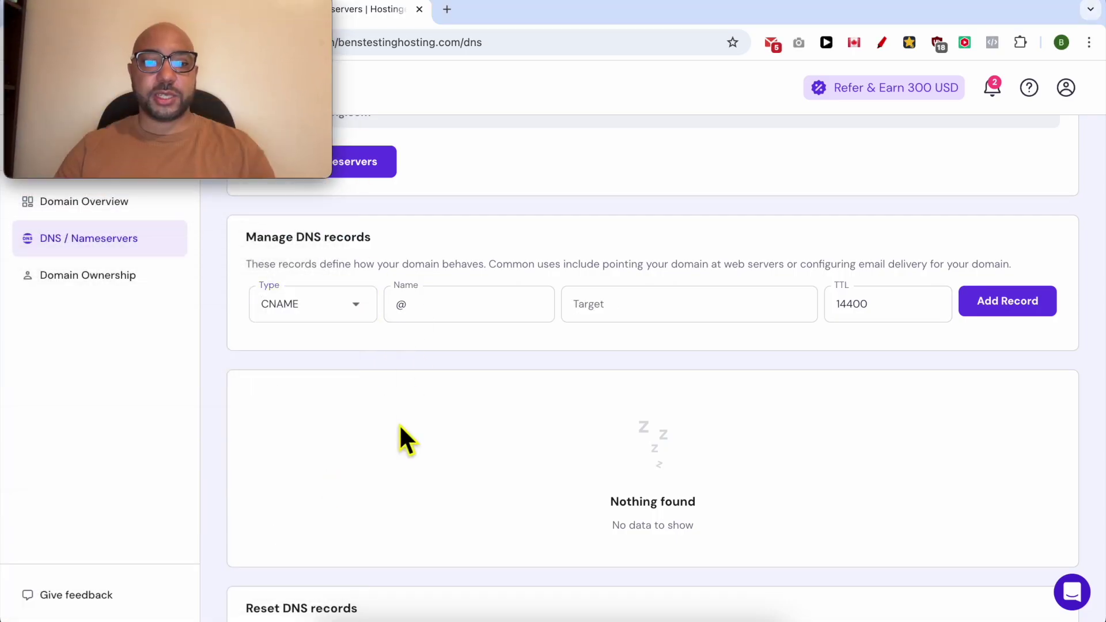
{"action": "left_click", "coordinate": [462, 320]}
{"action": "double_click", "coordinate": [474, 324]}
{"action": "right_click", "coordinate": [473, 323]}
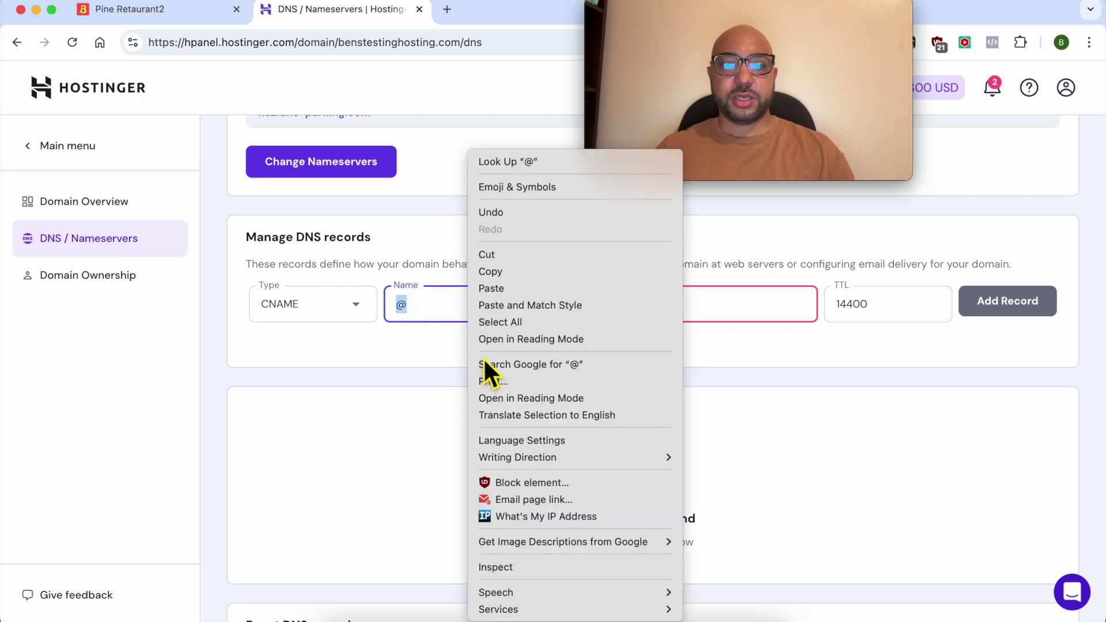
{"action": "left_click", "coordinate": [492, 288]}
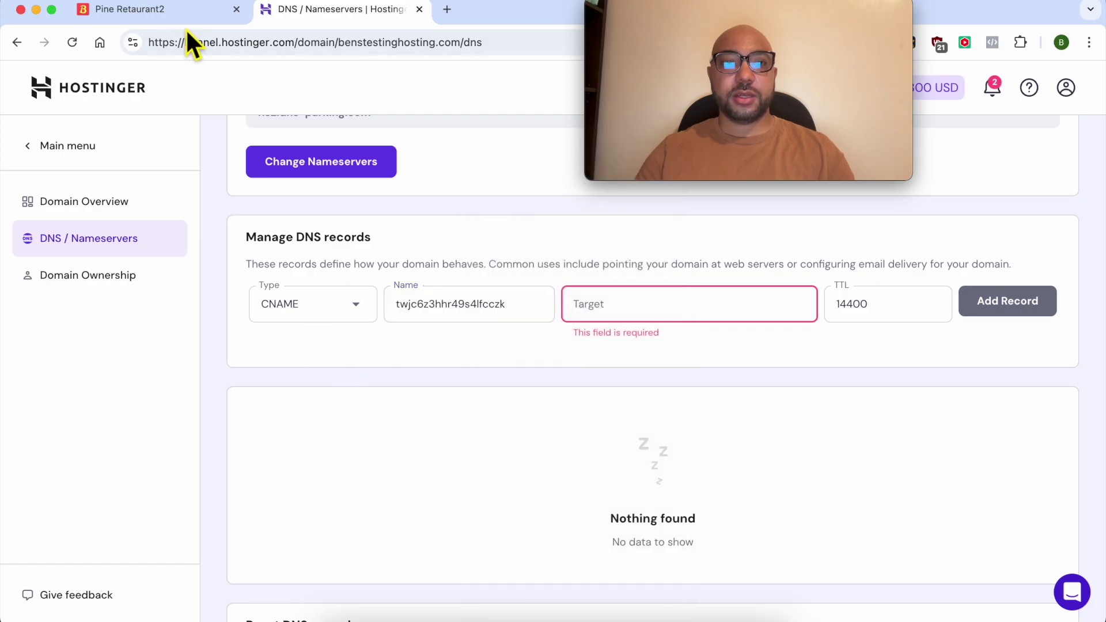
Step: Set the CNAME's target to verify.squarespace.com and add the record
{"action": "left_click", "coordinate": [186, 16]}
{"action": "double_click", "coordinate": [644, 369]}
{"action": "right_click", "coordinate": [644, 366]}
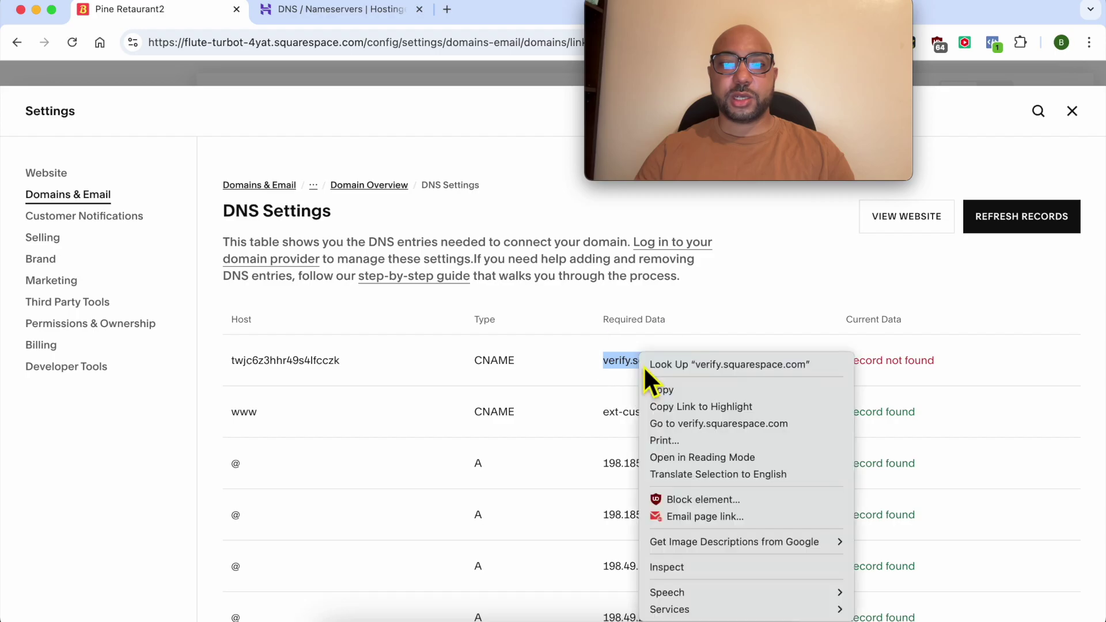
{"action": "left_click", "coordinate": [656, 385]}
{"action": "left_click", "coordinate": [340, 9]}
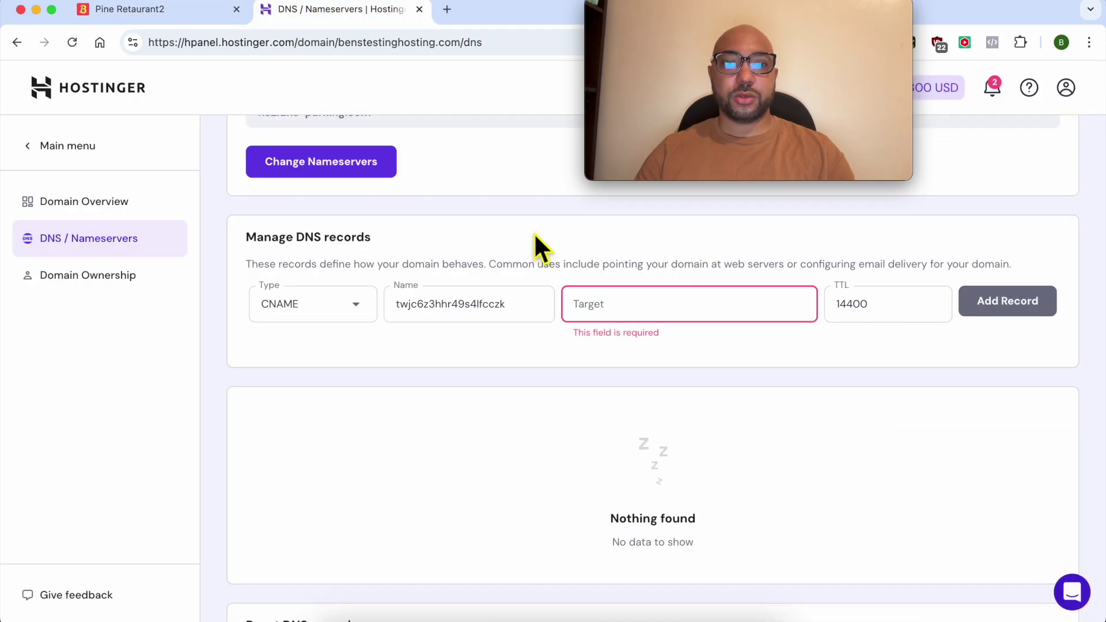
{"action": "right_click", "coordinate": [616, 311]}
{"action": "left_click", "coordinate": [682, 409]}
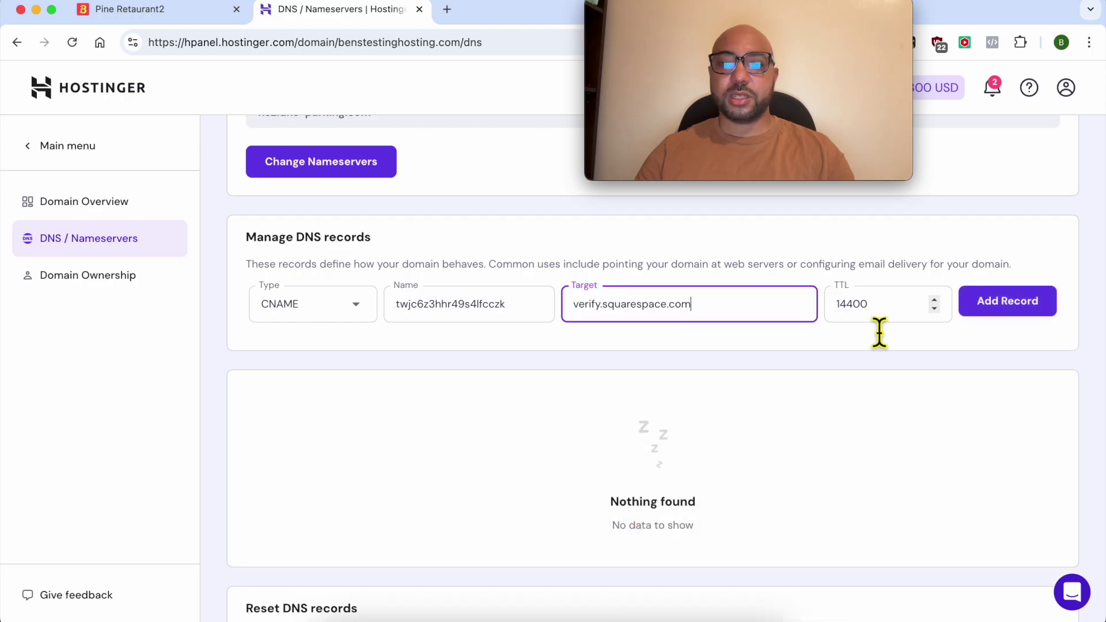
{"action": "left_click", "coordinate": [1025, 311]}
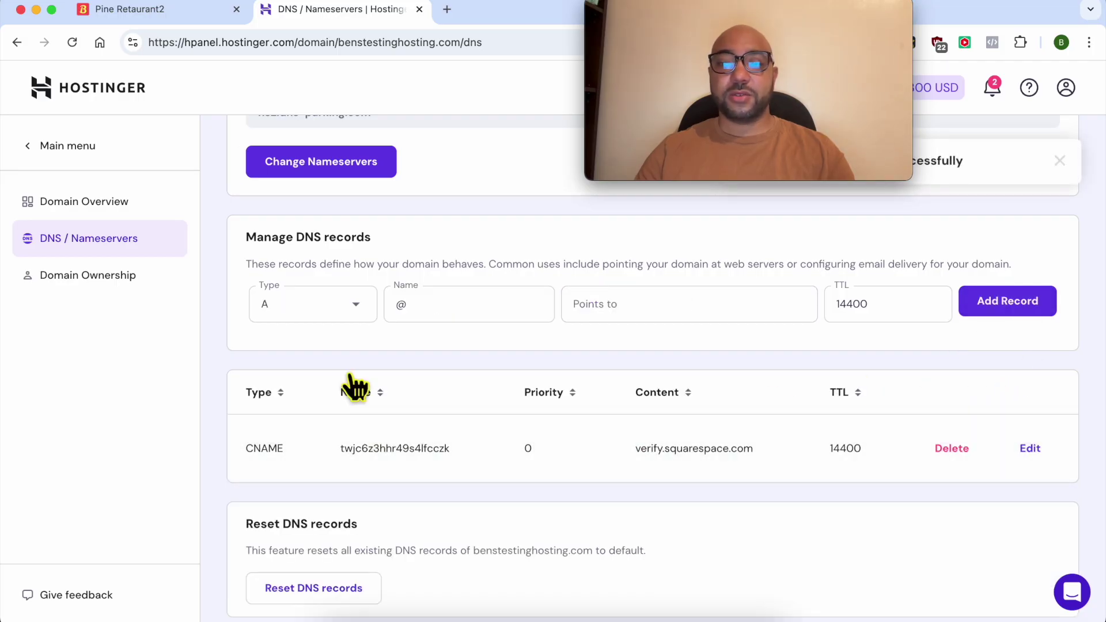
Step: Start a new CNAME record in Hostinger using the www host copied from Squarespace
{"action": "left_click", "coordinate": [133, 9]}
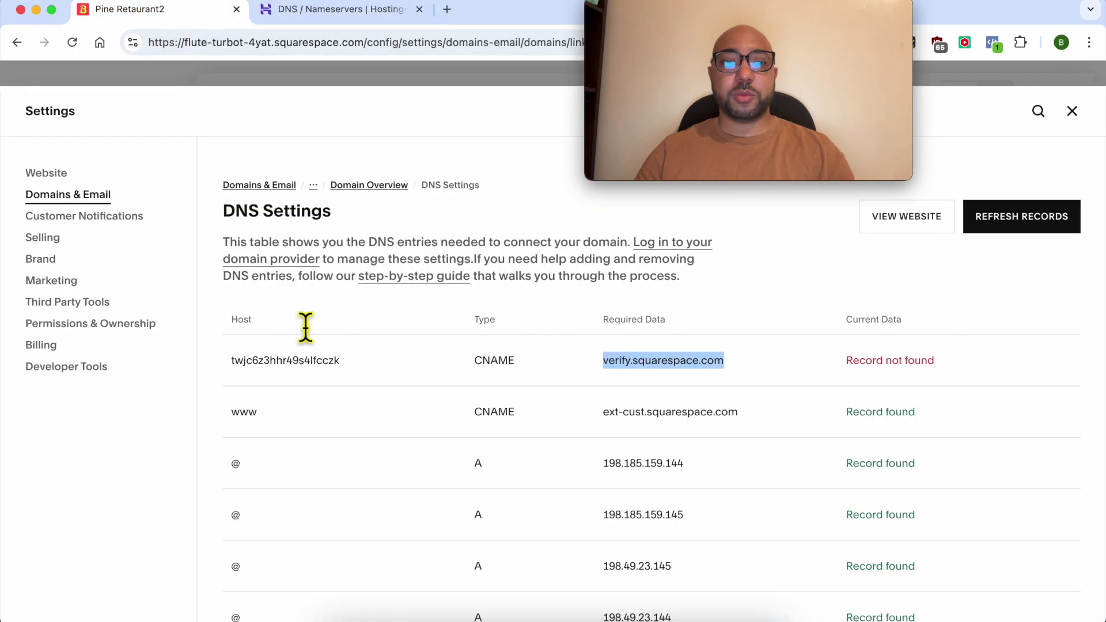
{"action": "double_click", "coordinate": [256, 428]}
{"action": "right_click", "coordinate": [255, 427]}
{"action": "left_click", "coordinate": [288, 389]}
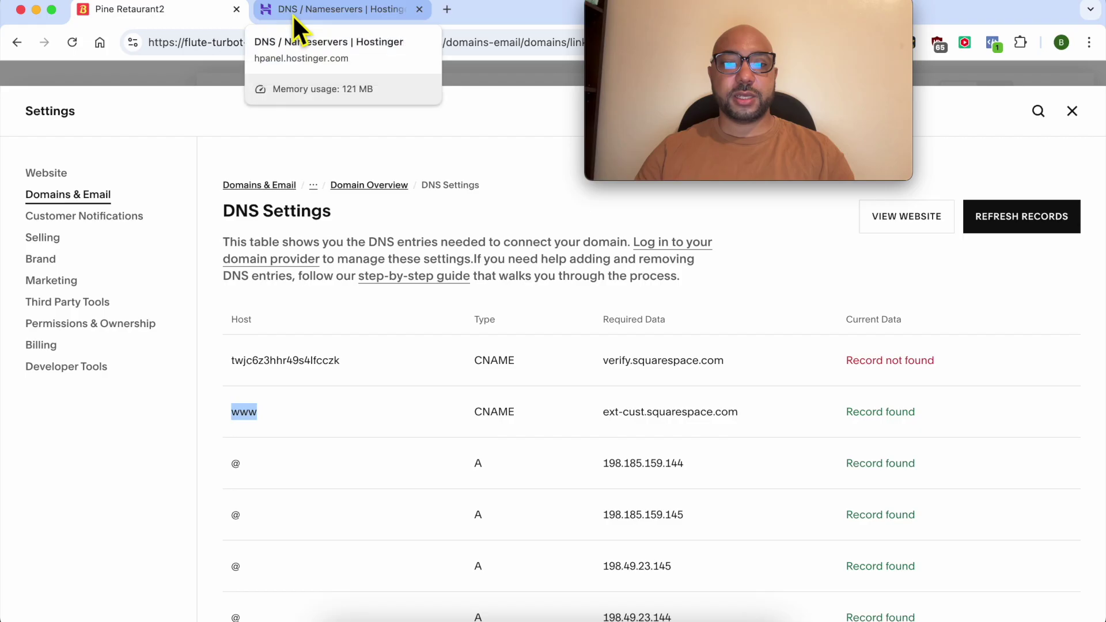
{"action": "left_click", "coordinate": [292, 15]}
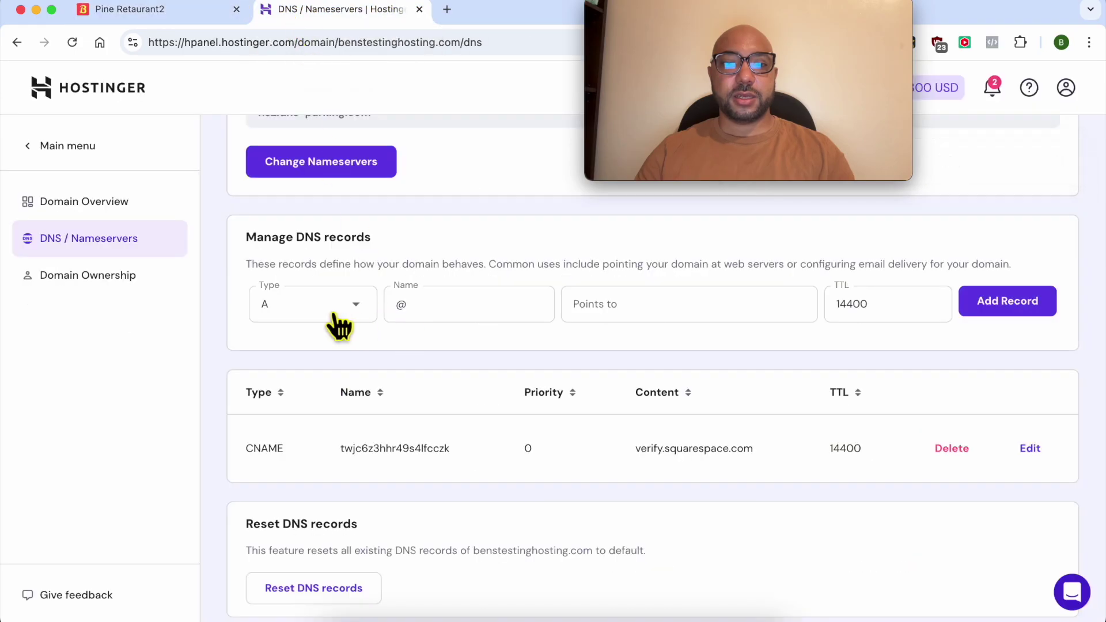
{"action": "left_click", "coordinate": [357, 316]}
{"action": "scroll", "coordinate": [350, 424], "scroll_direction": "down", "scroll_amount": 1}
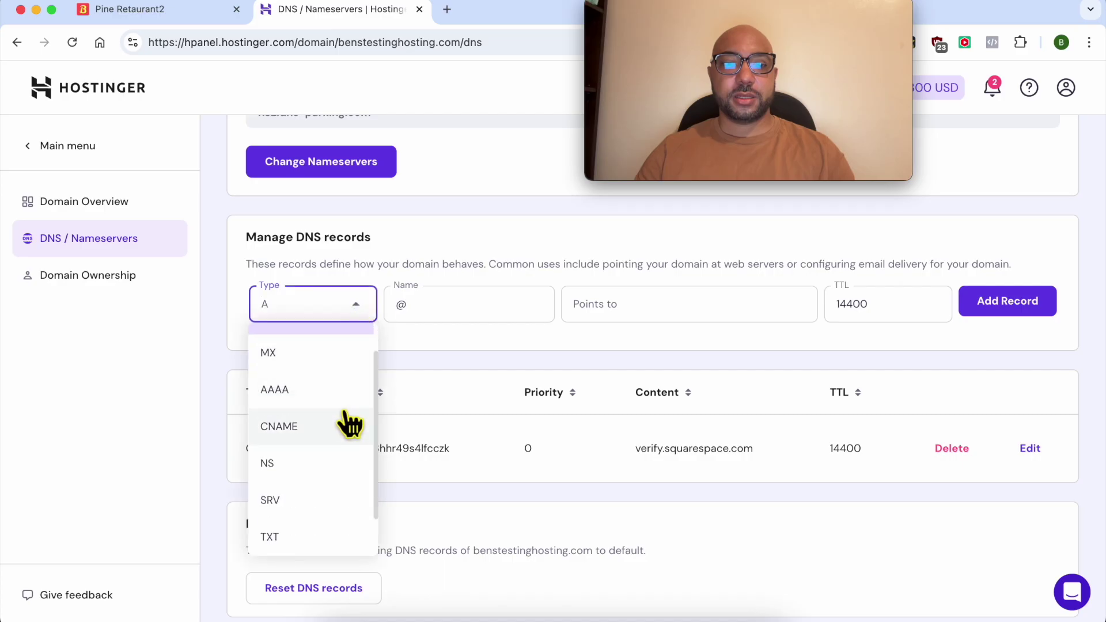
{"action": "scroll", "coordinate": [350, 424], "scroll_direction": "down", "scroll_amount": 1}
{"action": "left_click", "coordinate": [457, 316]}
{"action": "right_click", "coordinate": [452, 309]}
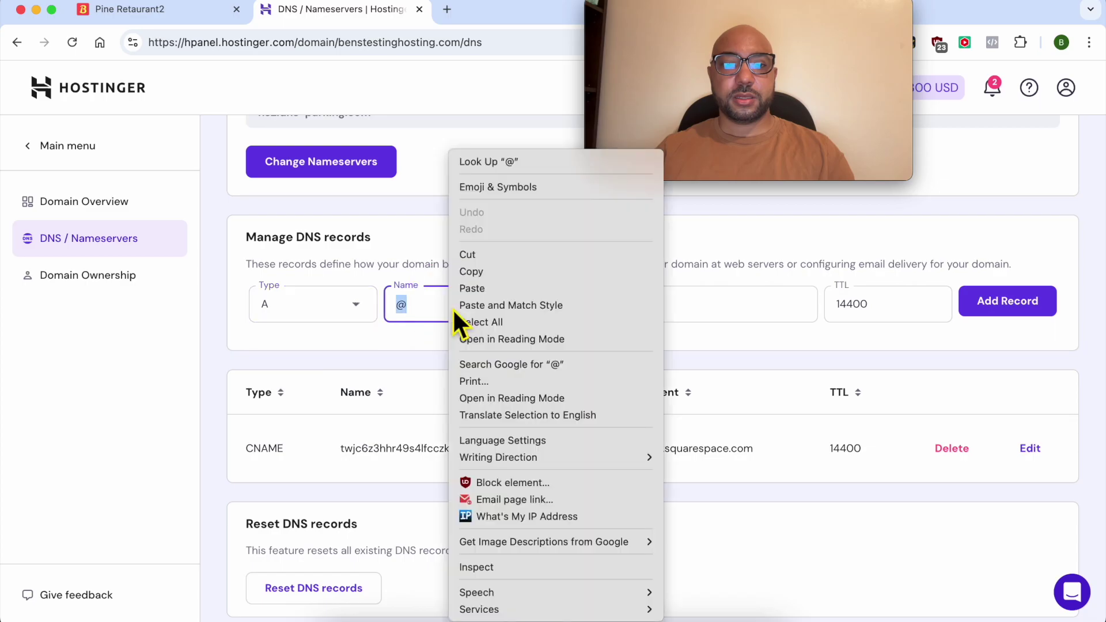
{"action": "left_click", "coordinate": [481, 288]}
{"action": "left_click", "coordinate": [185, 18]}
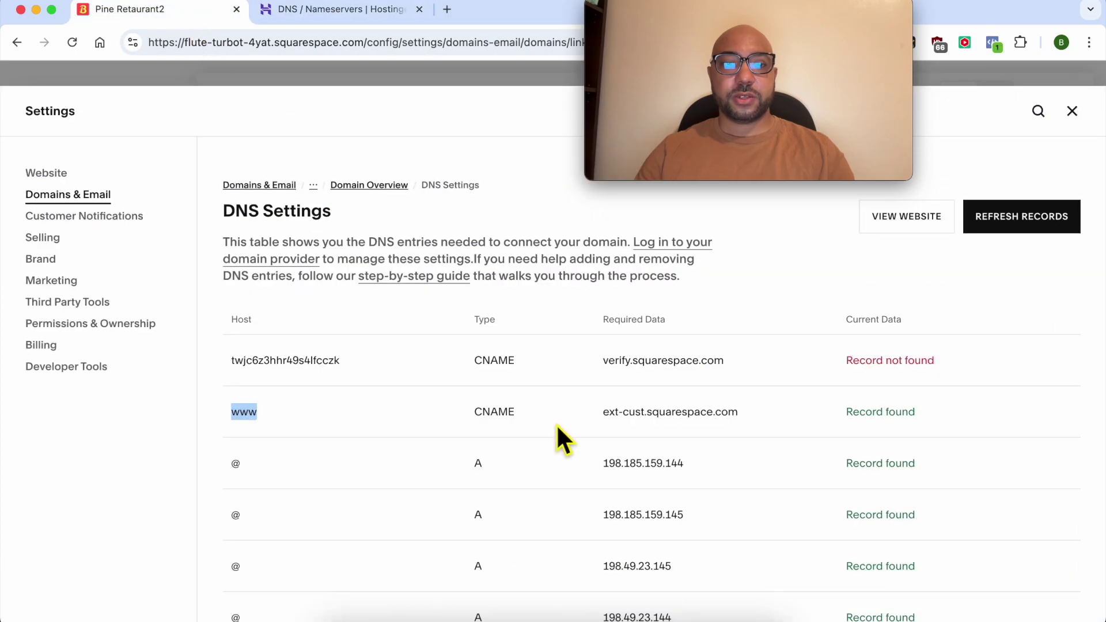
{"action": "key", "text": "ctrl+Tab"}
{"action": "left_click", "coordinate": [326, 327]}
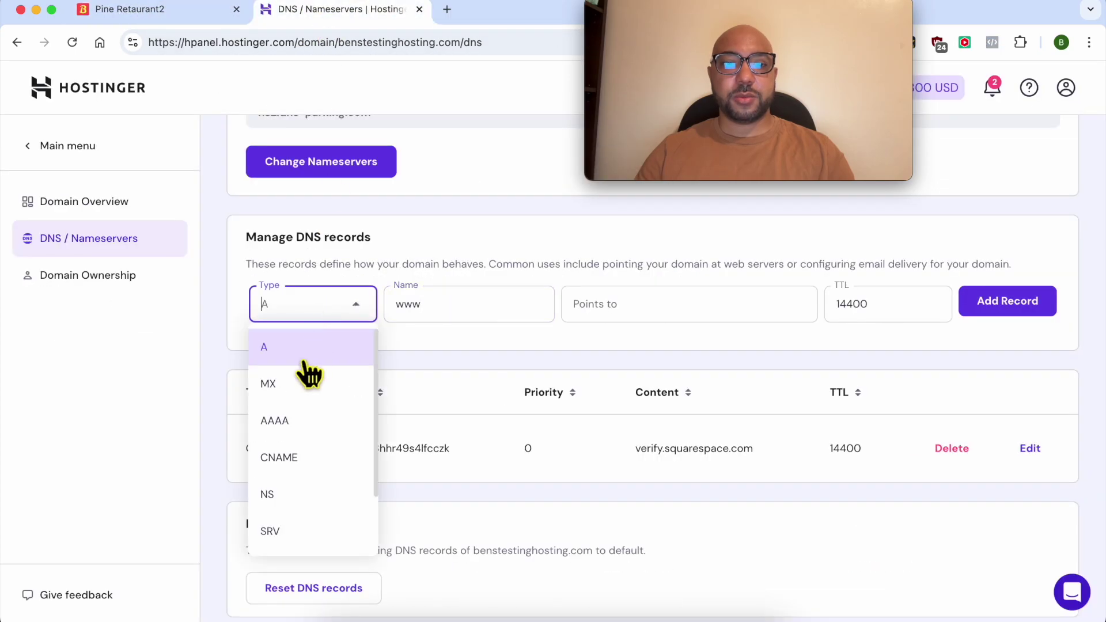
{"action": "left_click", "coordinate": [296, 469]}
Step: Point the record at ext-cust.squarespace.com and save it
{"action": "left_click", "coordinate": [185, 16]}
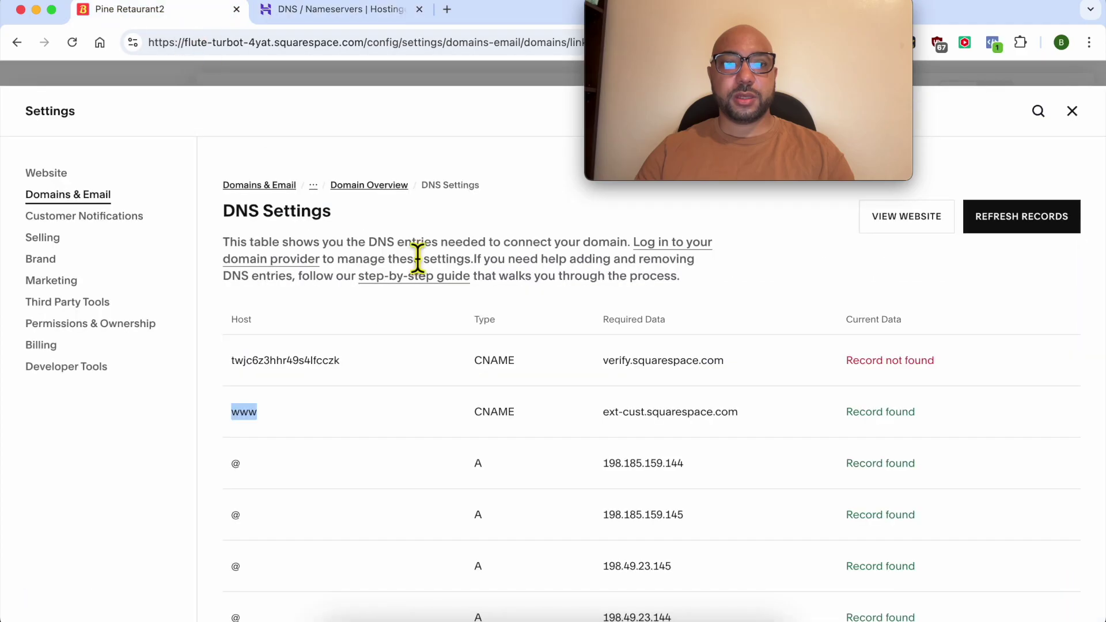
{"action": "triple_click", "coordinate": [644, 410]}
{"action": "right_click", "coordinate": [644, 410]}
{"action": "left_click", "coordinate": [669, 387]}
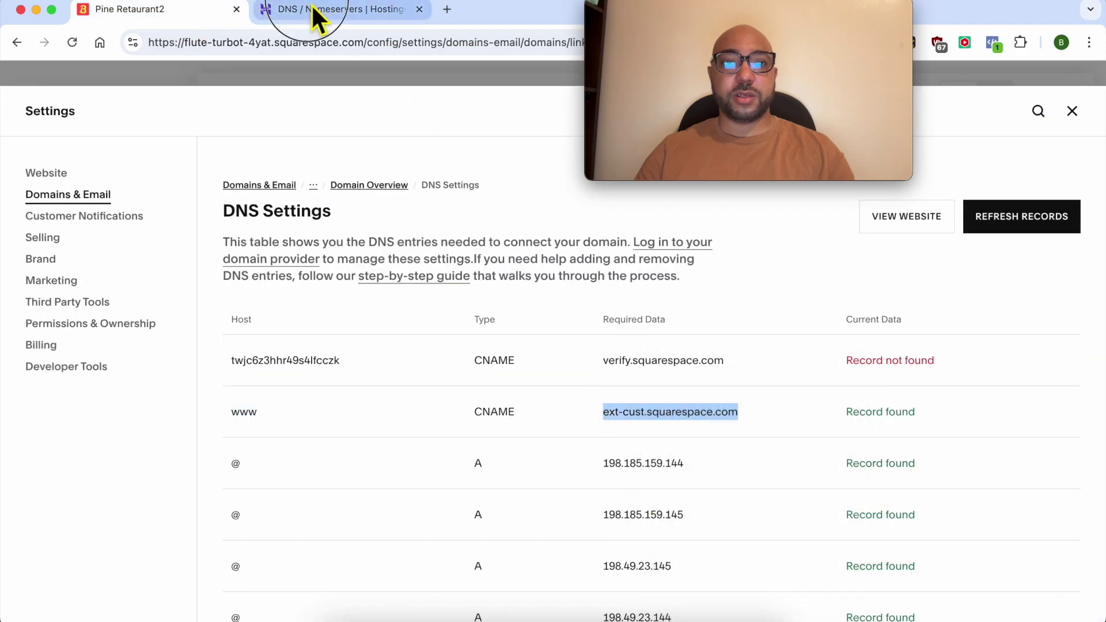
{"action": "left_click", "coordinate": [336, 11]}
{"action": "left_click", "coordinate": [632, 311]}
{"action": "right_click", "coordinate": [630, 309]}
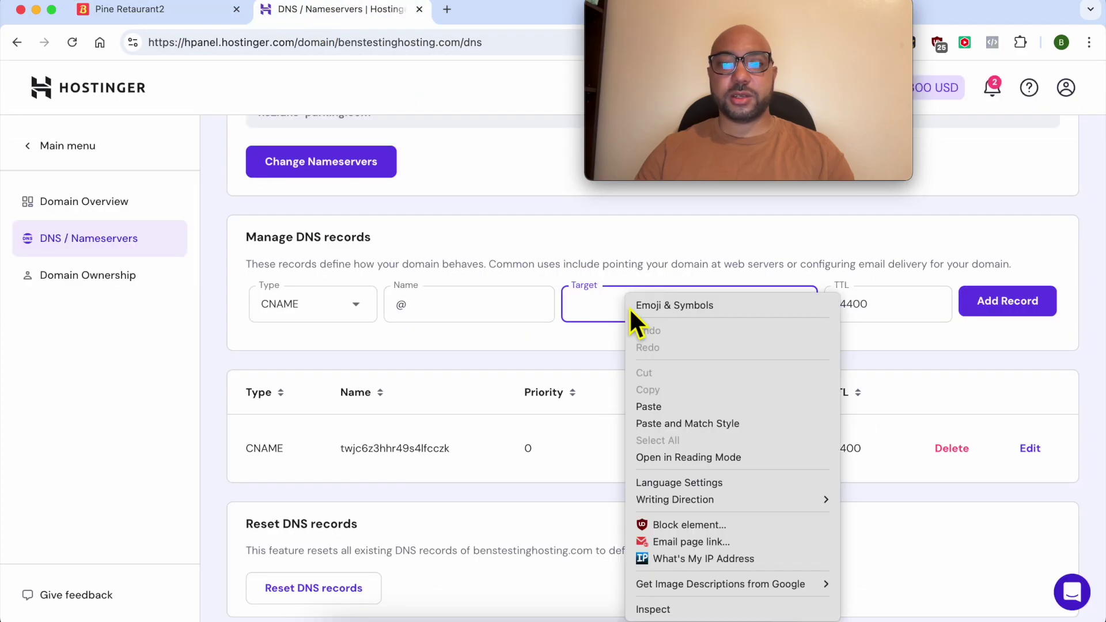
{"action": "left_click", "coordinate": [683, 406]}
{"action": "left_click", "coordinate": [1008, 310]}
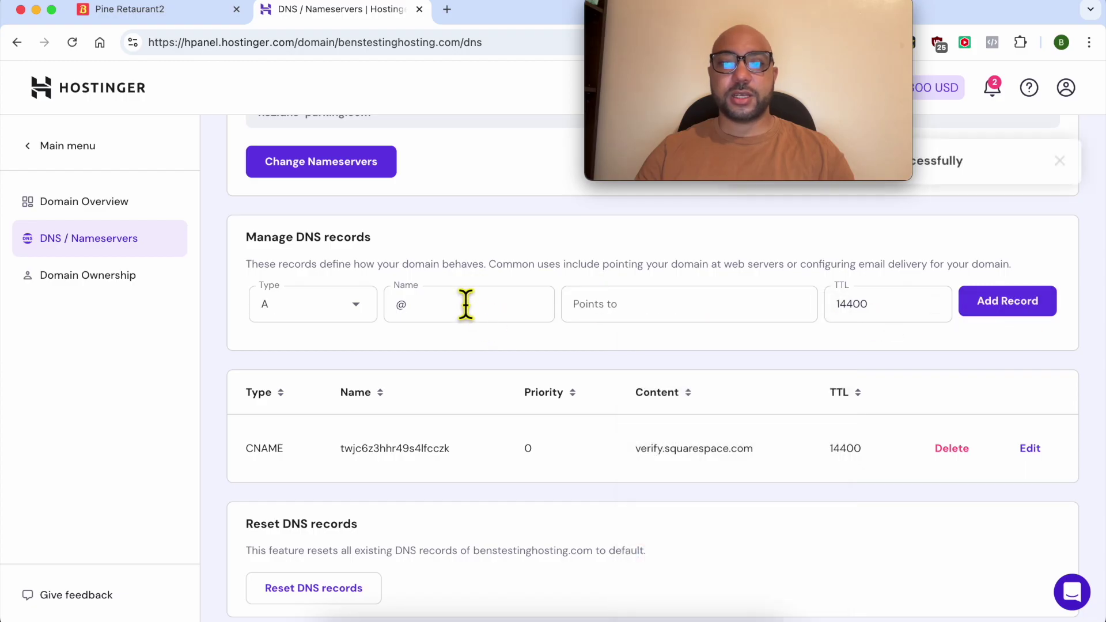
Step: Add an A record pointing to 198.185.159.144
{"action": "left_click", "coordinate": [157, 19]}
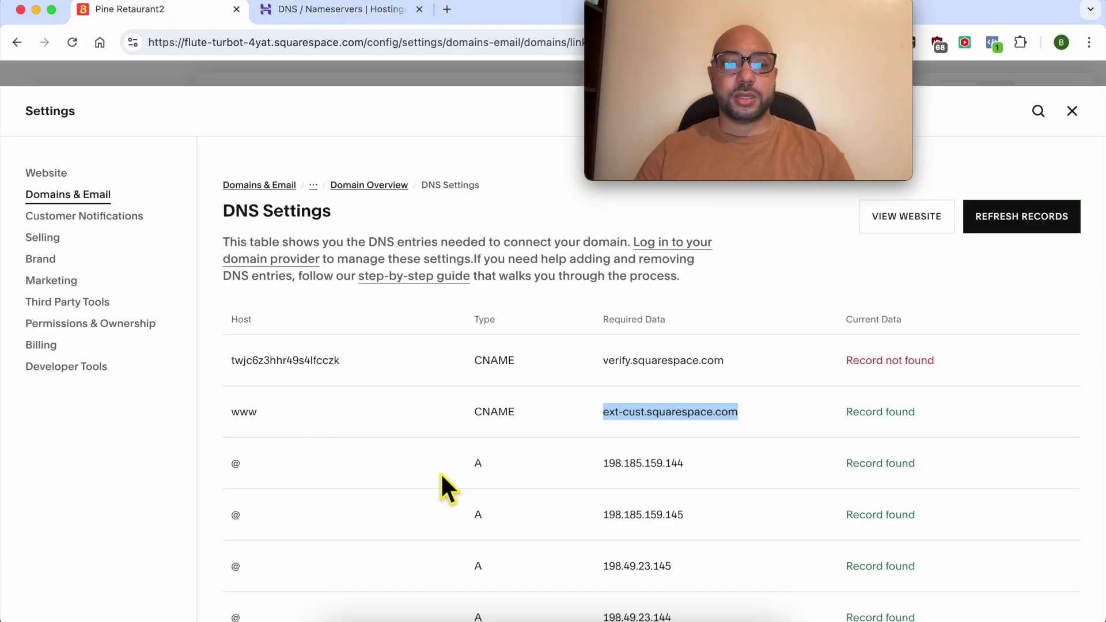
{"action": "double_click", "coordinate": [656, 464]}
{"action": "right_click", "coordinate": [642, 464]}
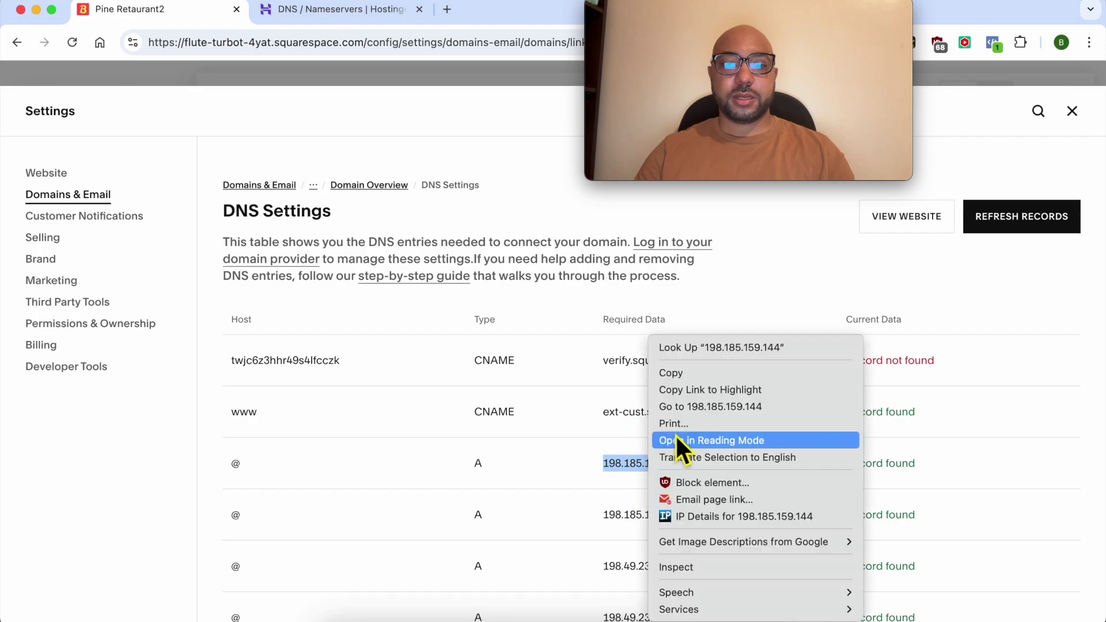
{"action": "left_click", "coordinate": [683, 375]}
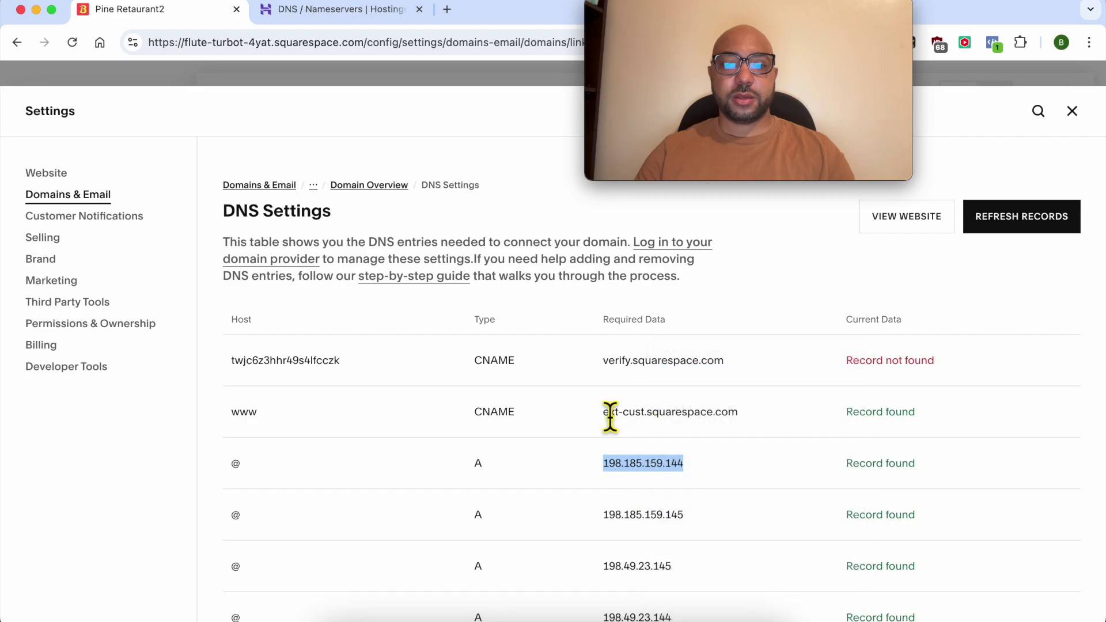
{"action": "left_click", "coordinate": [298, 15]}
{"action": "left_click", "coordinate": [610, 316]}
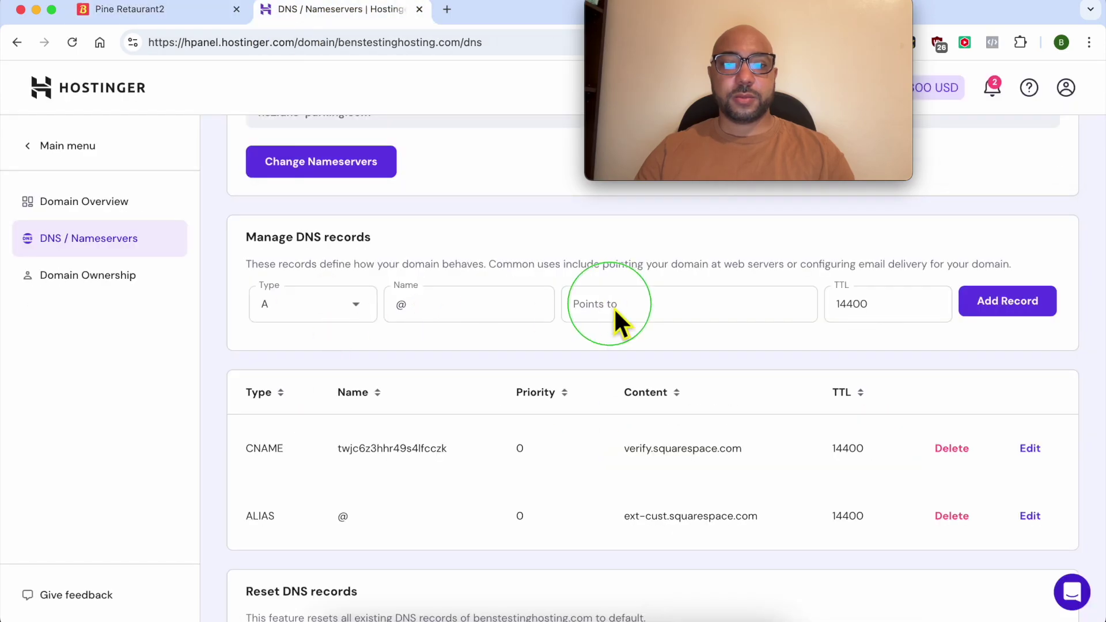
{"action": "right_click", "coordinate": [615, 316]}
{"action": "left_click", "coordinate": [666, 403]}
{"action": "left_click", "coordinate": [1007, 301]}
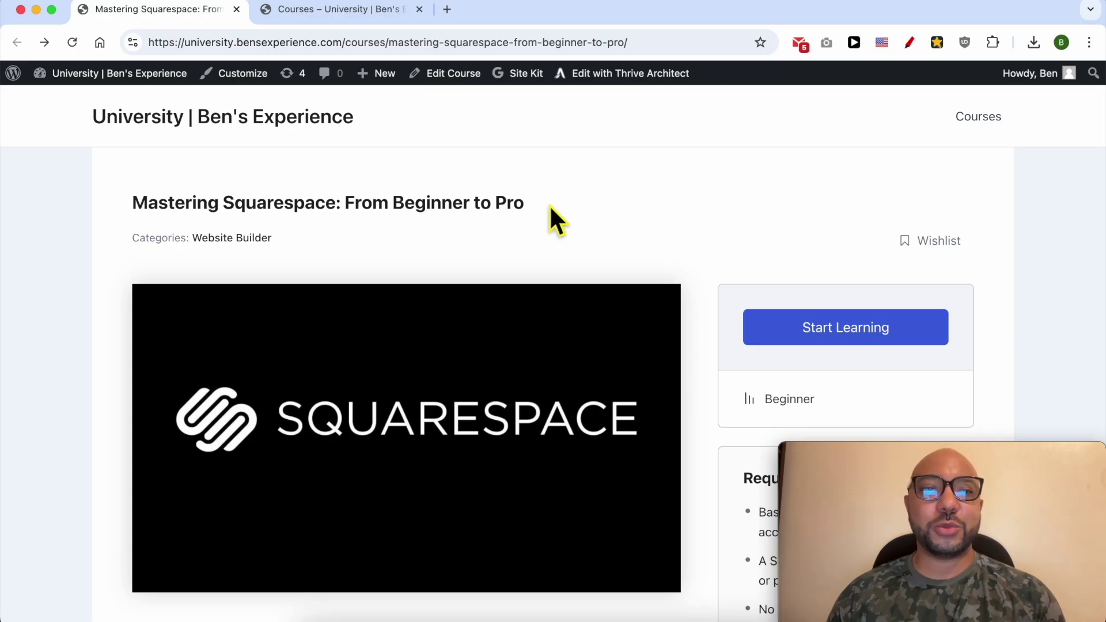
Step: Highlight the University | Ben's Experience title and the Mastering Squarespace course title
{"action": "triple_click", "coordinate": [401, 117]}
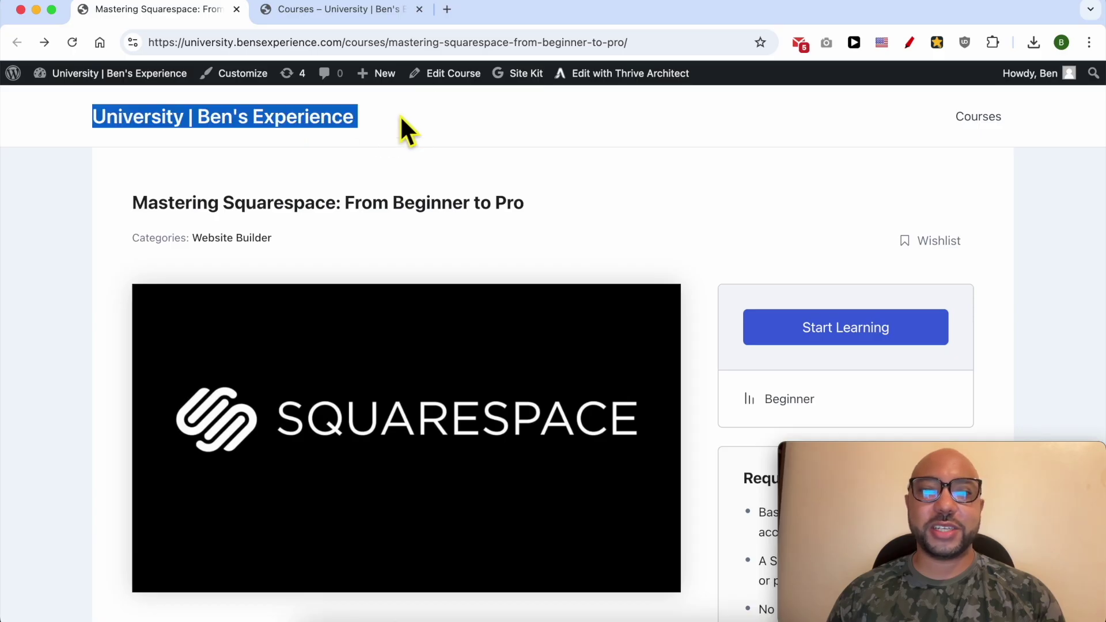
{"action": "left_click", "coordinate": [570, 207]}
{"action": "triple_click", "coordinate": [549, 204]}
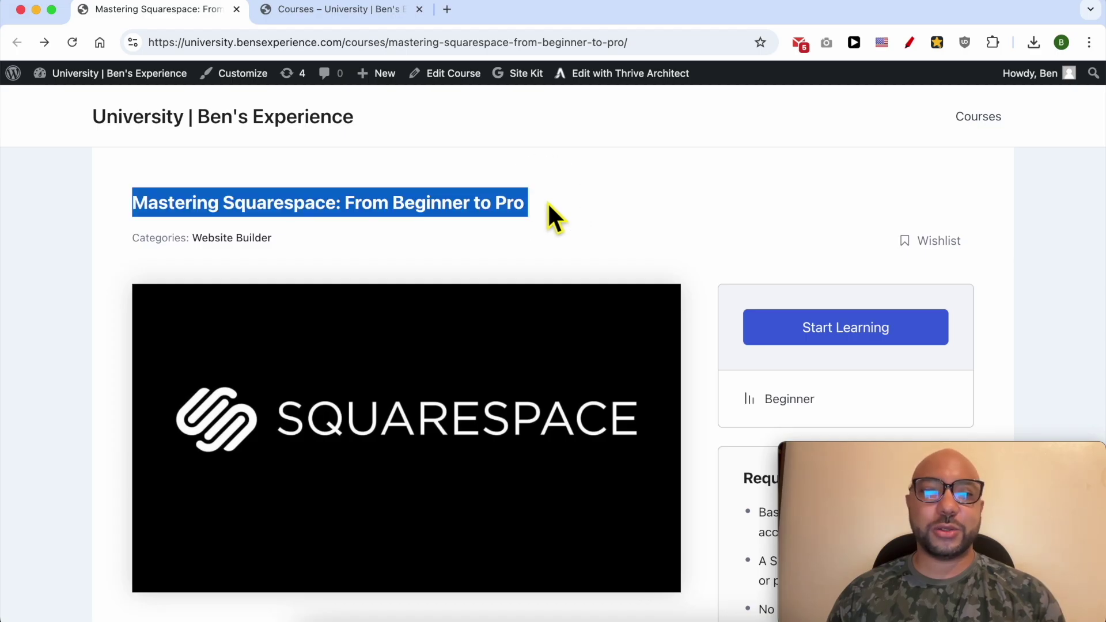
{"action": "left_click", "coordinate": [639, 212]}
{"action": "scroll", "coordinate": [639, 212], "scroll_direction": "down", "scroll_amount": 6}
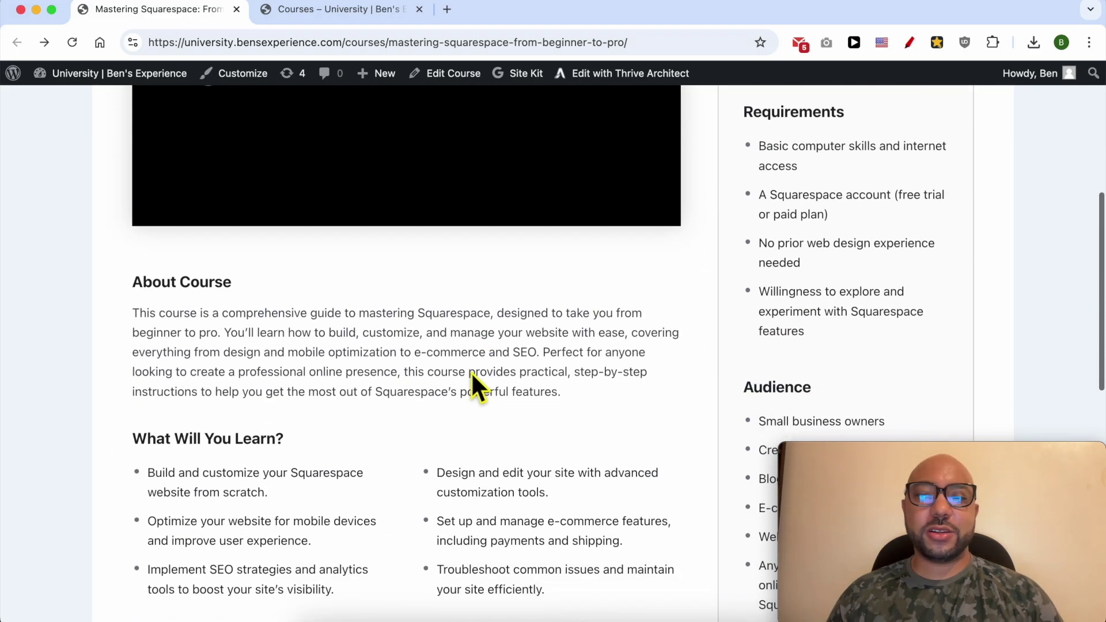
{"action": "scroll", "coordinate": [471, 371], "scroll_direction": "down", "scroll_amount": 7}
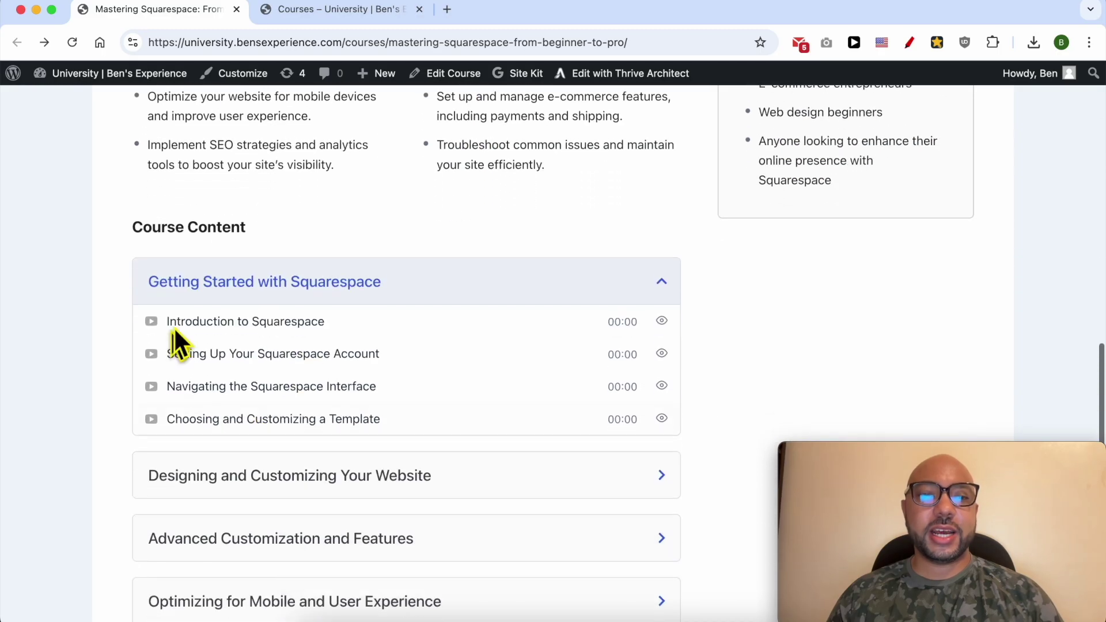
{"action": "scroll", "coordinate": [346, 291], "scroll_direction": "up", "scroll_amount": 1}
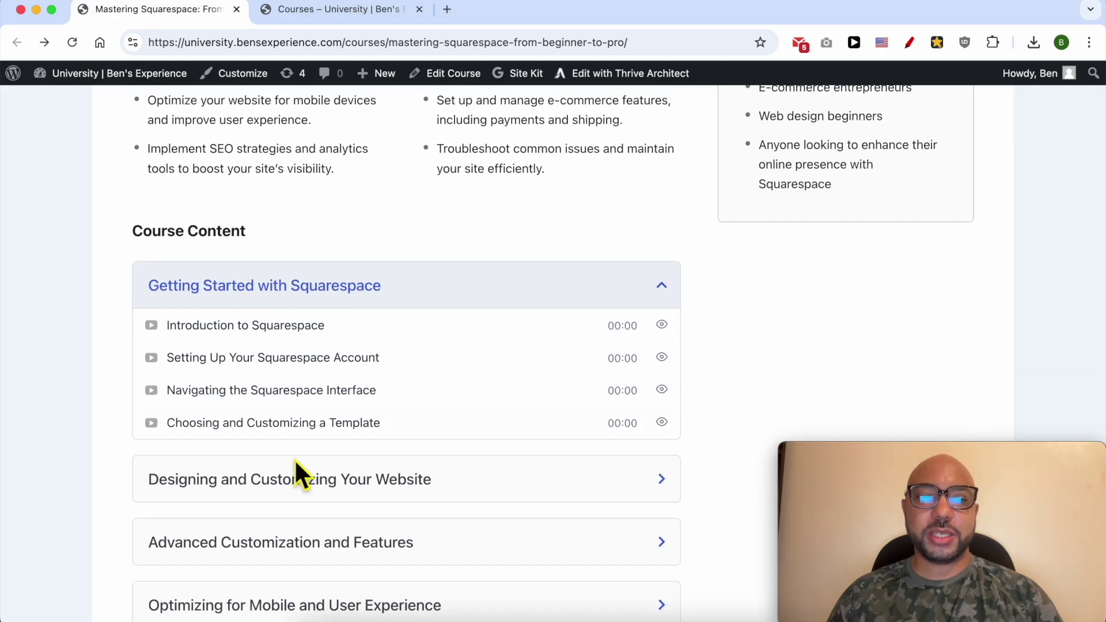
{"action": "scroll", "coordinate": [296, 470], "scroll_direction": "down", "scroll_amount": 3}
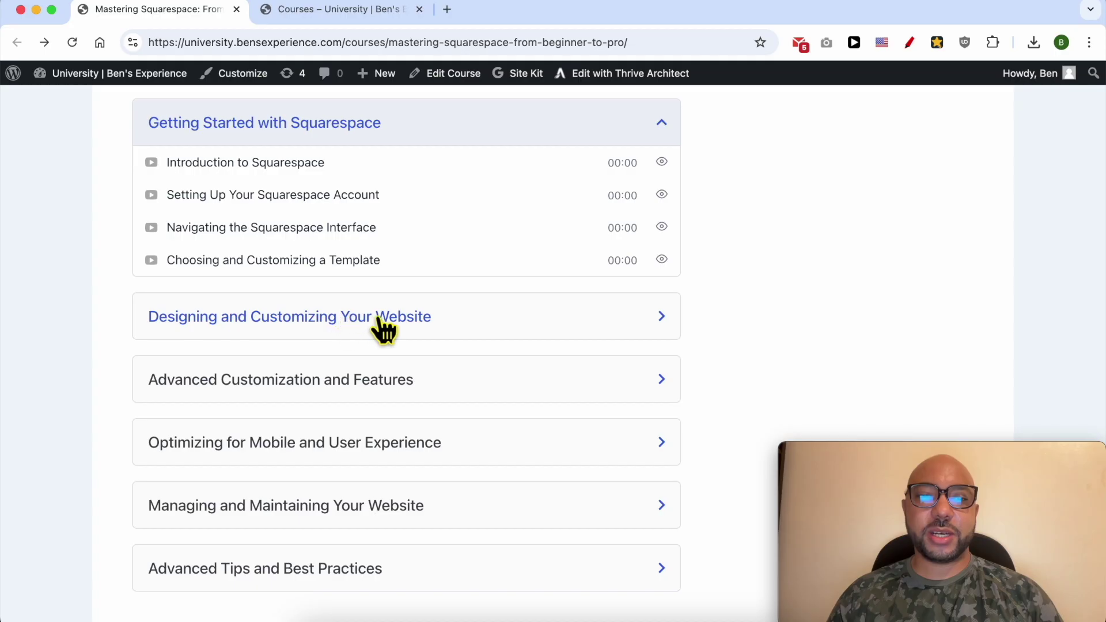
Step: Expand the Designing, Advanced Customization, Mobile, Managing and Advanced Tips course sections
{"action": "left_click", "coordinate": [402, 330]}
{"action": "left_click", "coordinate": [346, 505]}
{"action": "scroll", "coordinate": [346, 504], "scroll_direction": "down", "scroll_amount": 3}
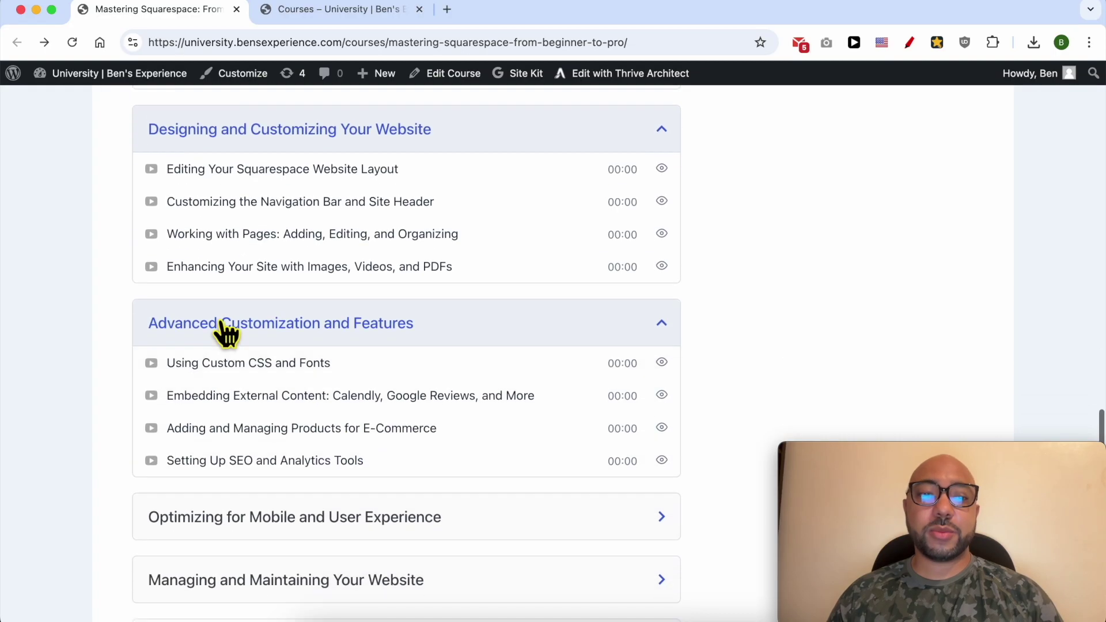
{"action": "scroll", "coordinate": [264, 335], "scroll_direction": "down", "scroll_amount": 3}
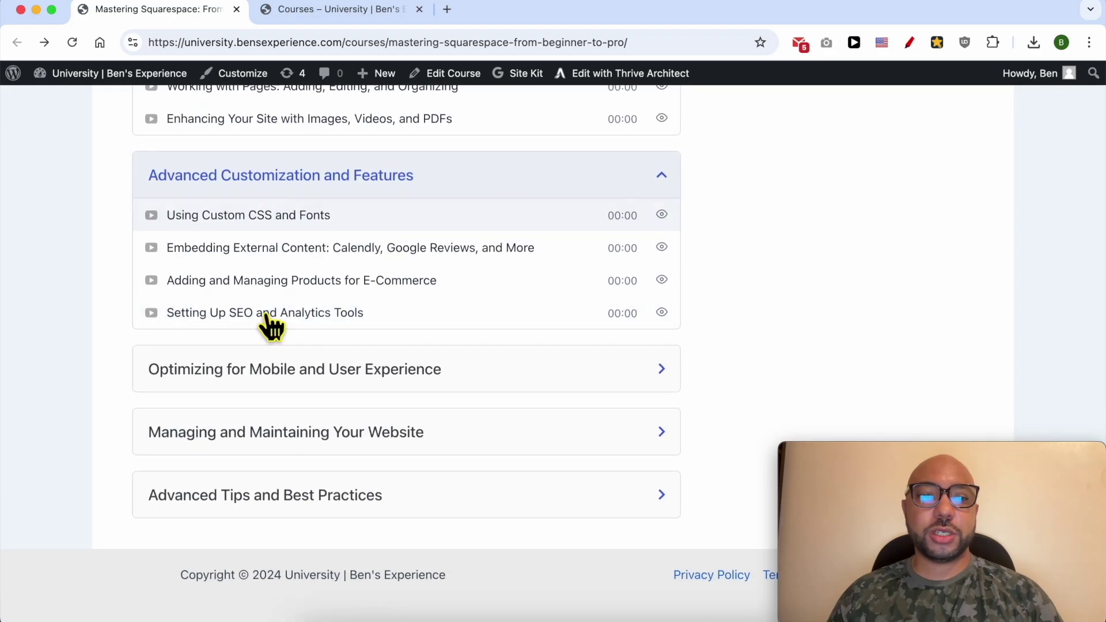
{"action": "left_click", "coordinate": [221, 385]}
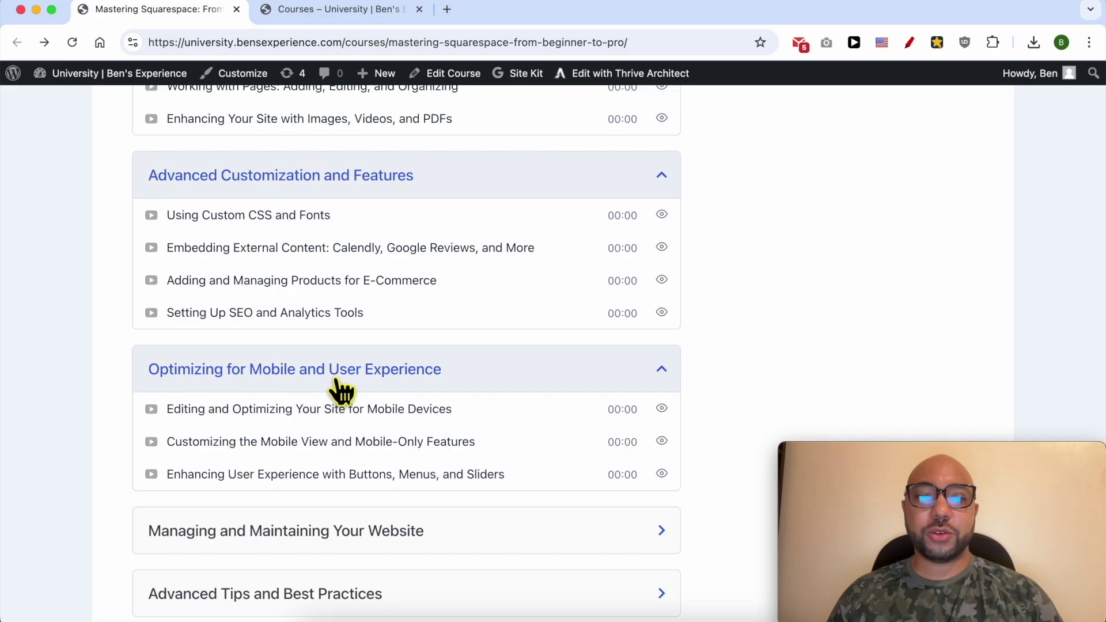
{"action": "scroll", "coordinate": [345, 403], "scroll_direction": "down", "scroll_amount": 2}
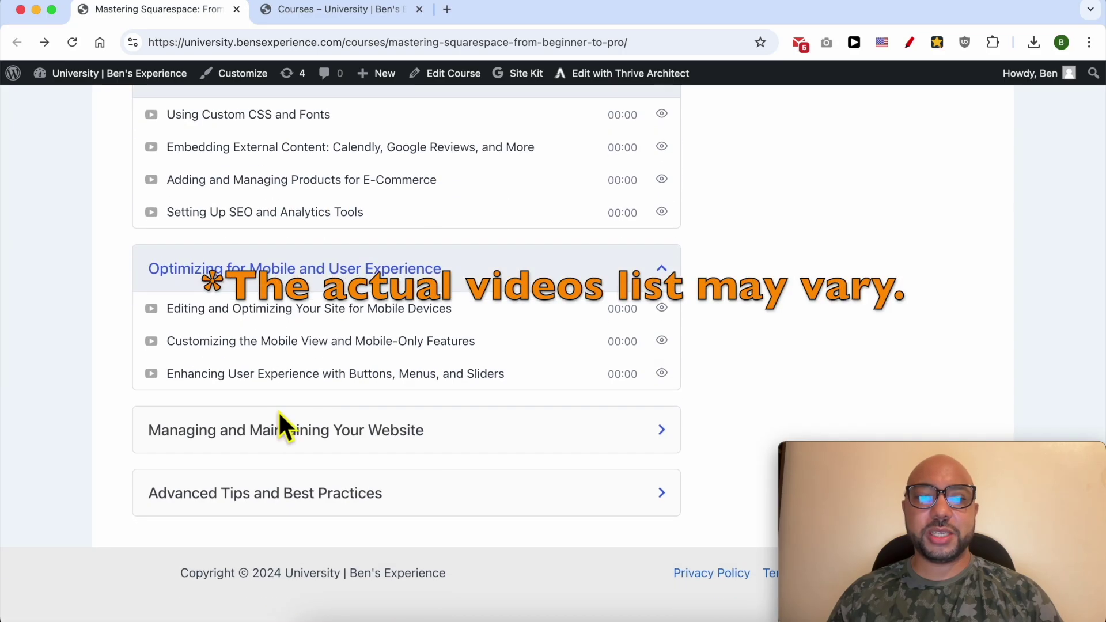
{"action": "left_click", "coordinate": [260, 433]}
{"action": "scroll", "coordinate": [242, 450], "scroll_direction": "down", "scroll_amount": 3}
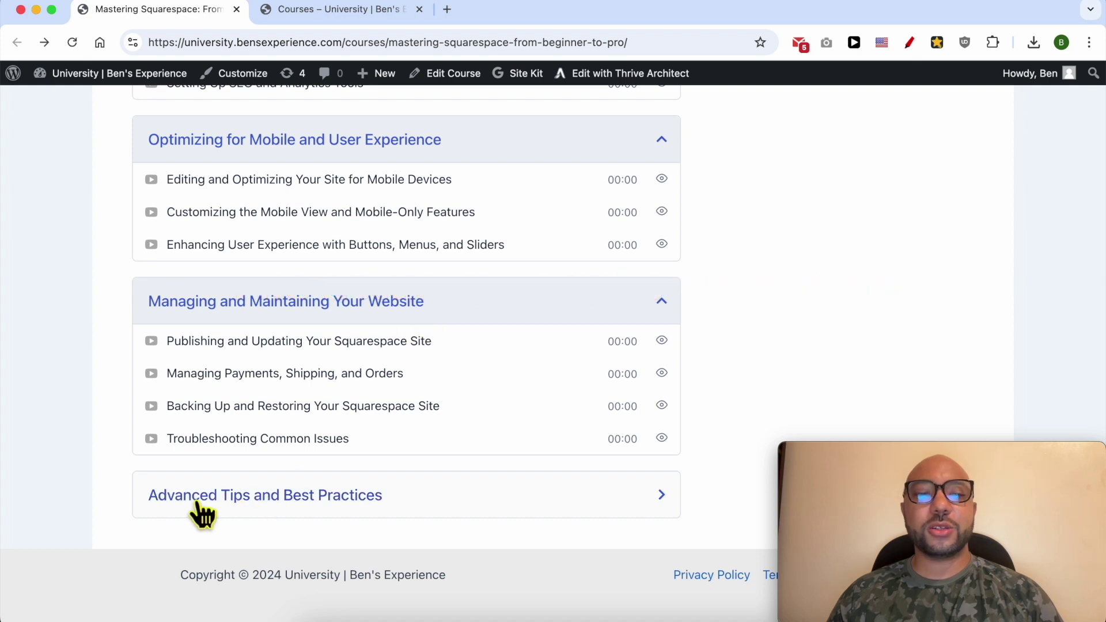
{"action": "left_click", "coordinate": [304, 503]}
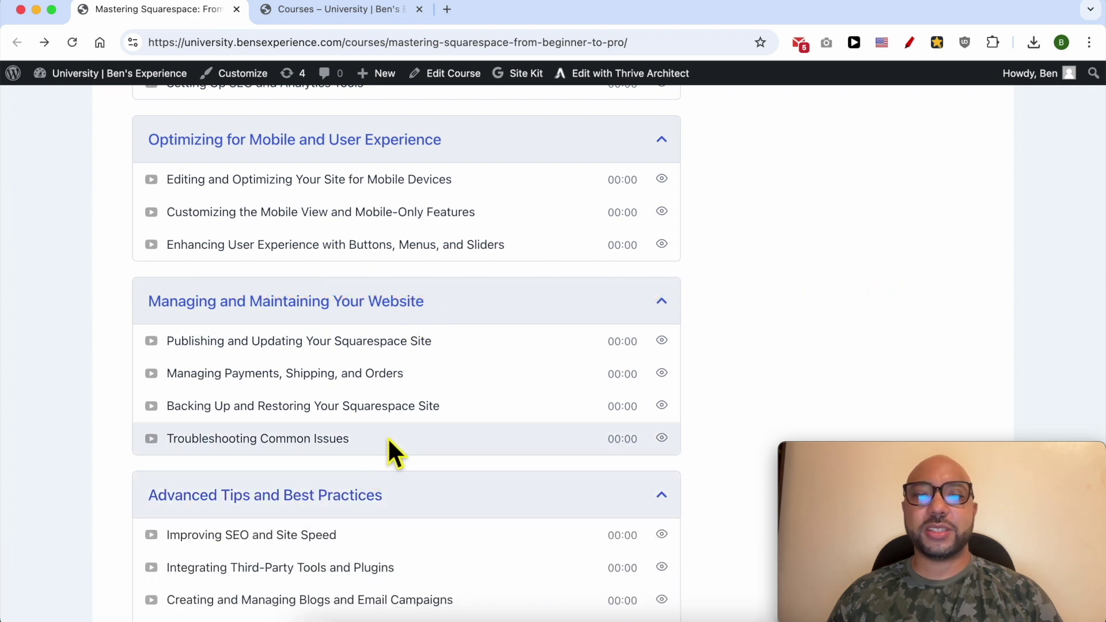
{"action": "scroll", "coordinate": [388, 439], "scroll_direction": "up", "scroll_amount": 15}
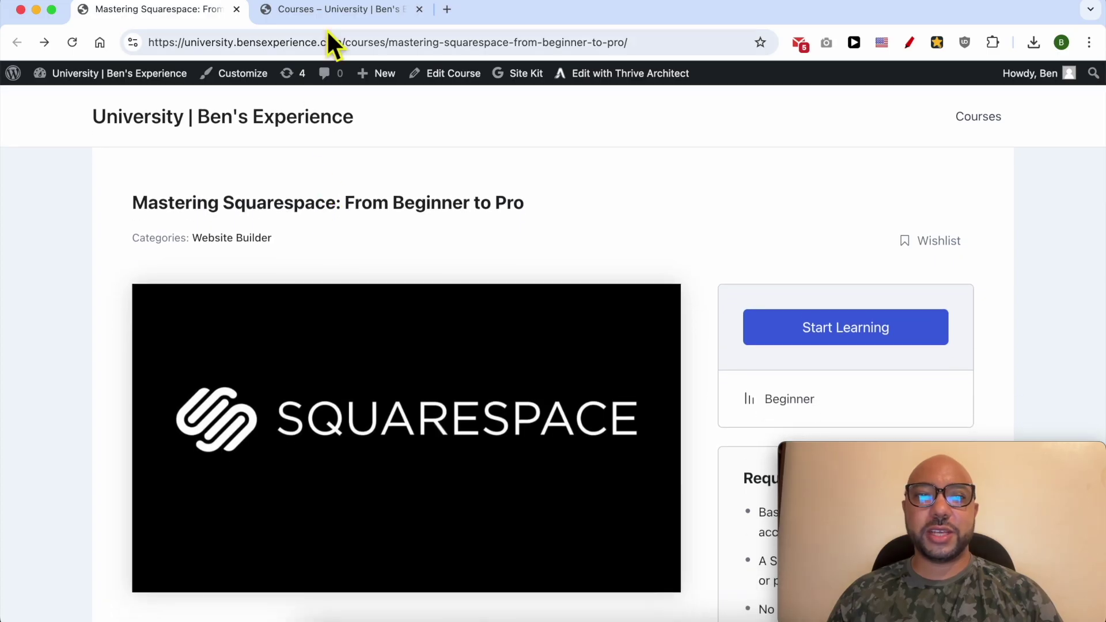
Step: Scroll through the Courses catalogue and highlight the address university.bensexperience.com
{"action": "left_click", "coordinate": [337, 11]}
{"action": "scroll", "coordinate": [405, 183], "scroll_direction": "down", "scroll_amount": 7}
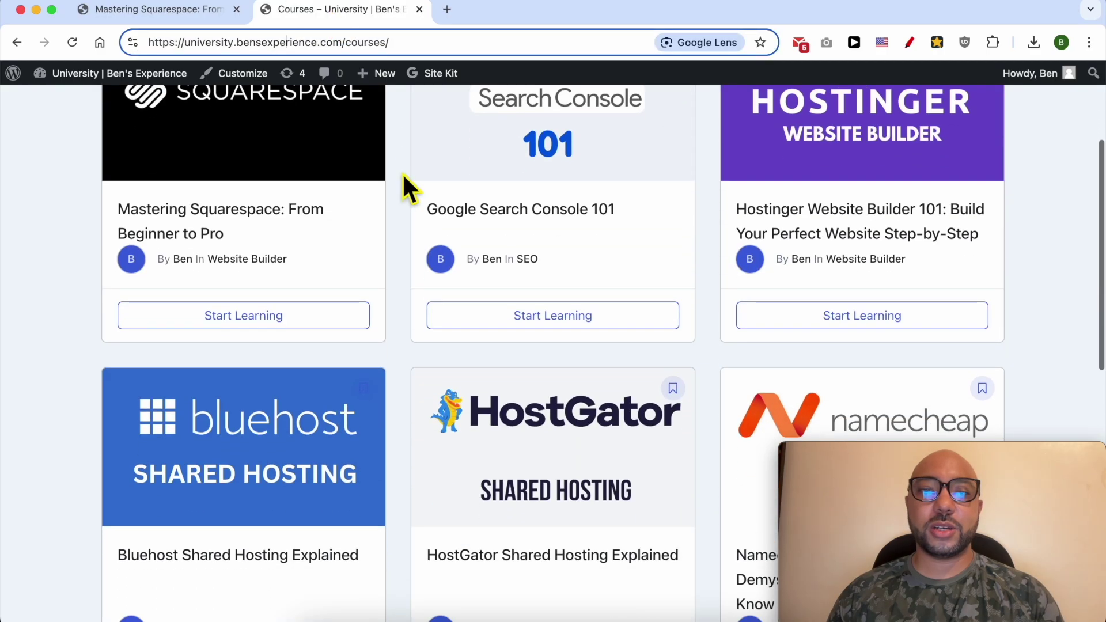
{"action": "scroll", "coordinate": [404, 177], "scroll_direction": "down", "scroll_amount": 5}
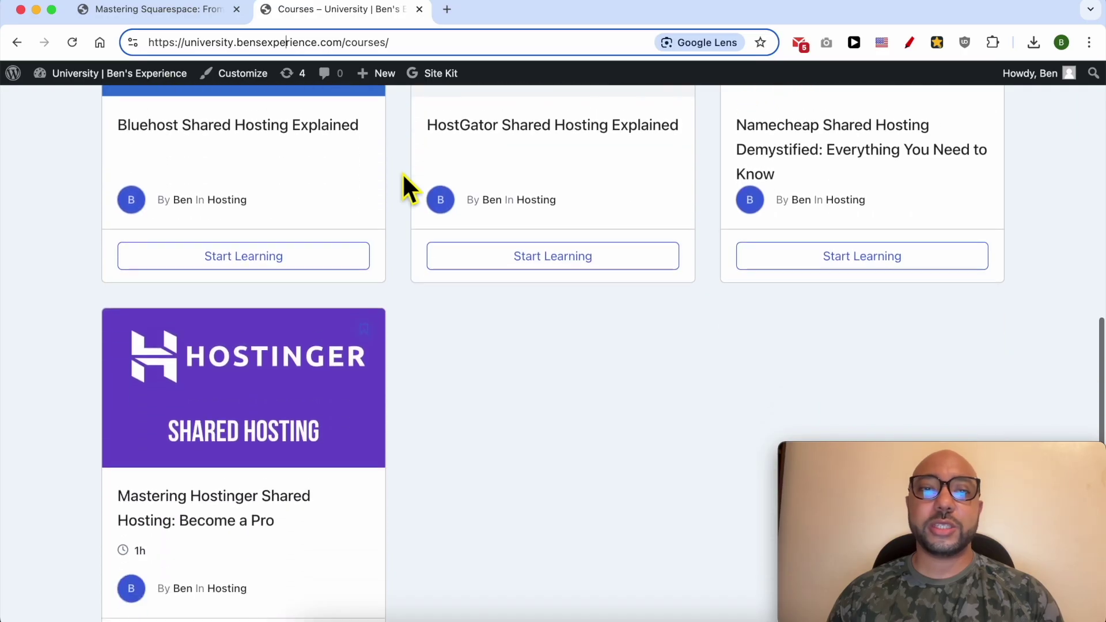
{"action": "scroll", "coordinate": [404, 176], "scroll_direction": "down", "scroll_amount": 1}
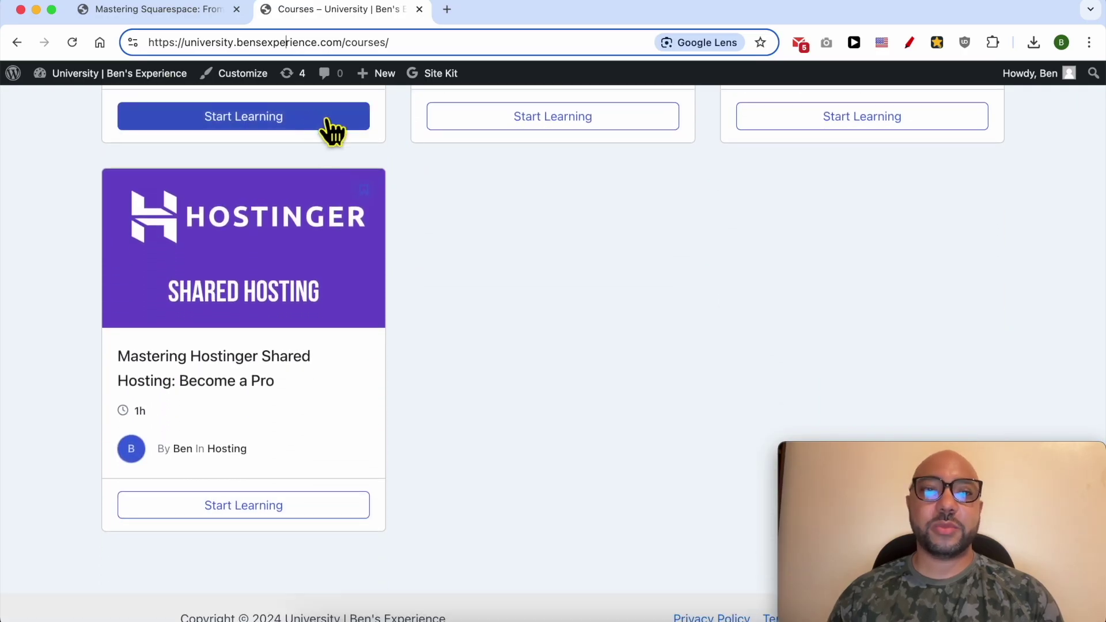
{"action": "left_click_drag", "start_coordinate": [345, 51], "coordinate": [141, 55]}
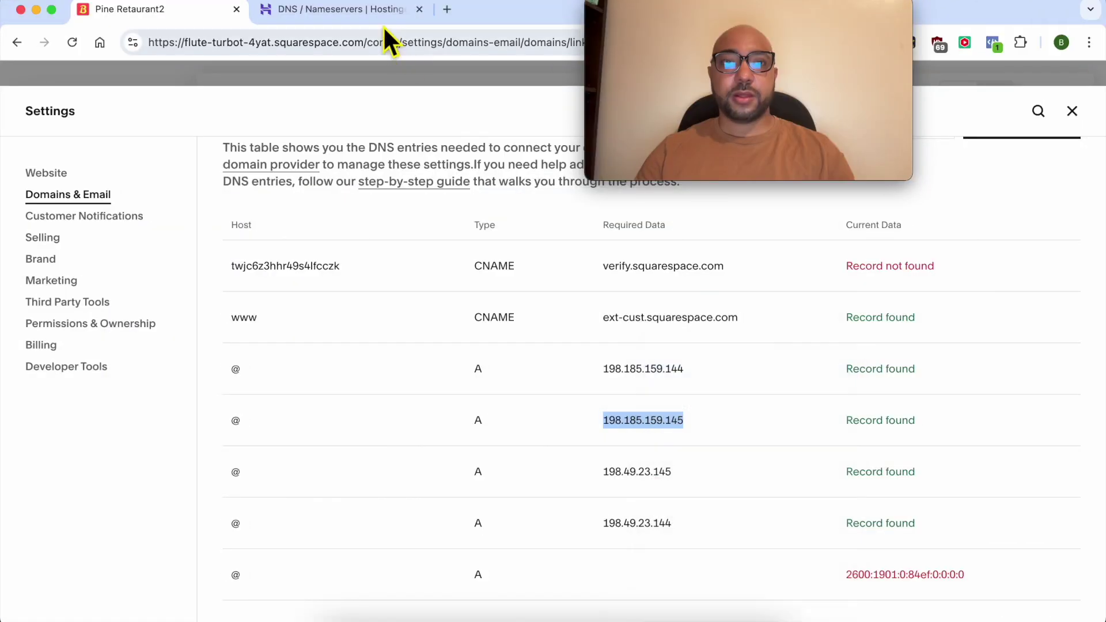
Step: Add an @ A record pointing to 198.185.159.145 in Hostinger and confirm the additional record
{"action": "left_click", "coordinate": [382, 24]}
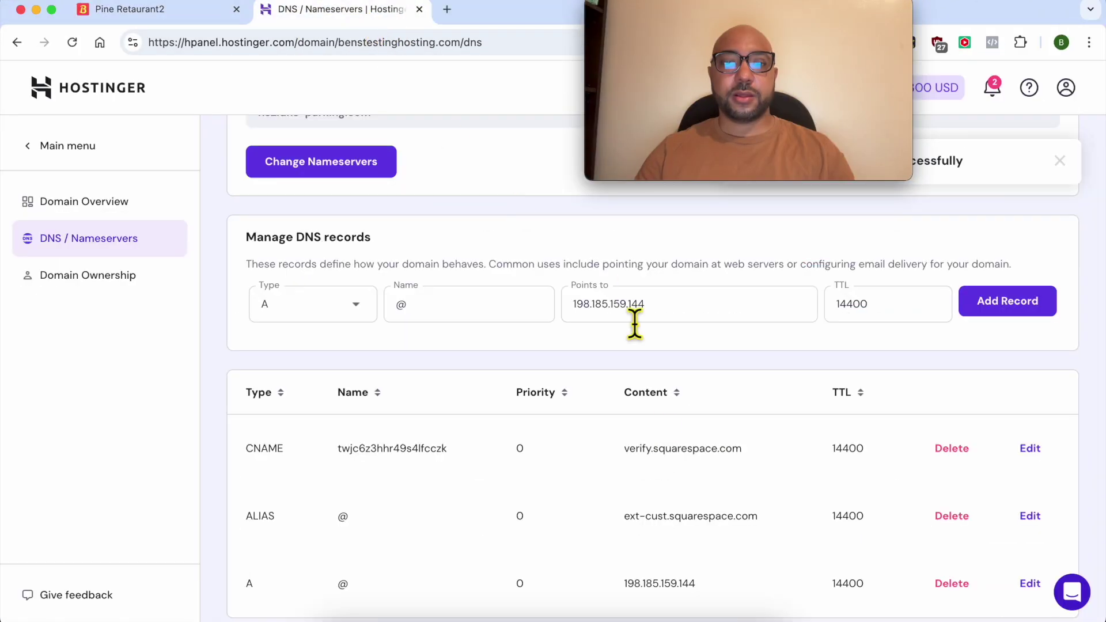
{"action": "double_click", "coordinate": [670, 318]}
{"action": "scroll", "coordinate": [686, 311], "scroll_direction": "down", "scroll_amount": 1}
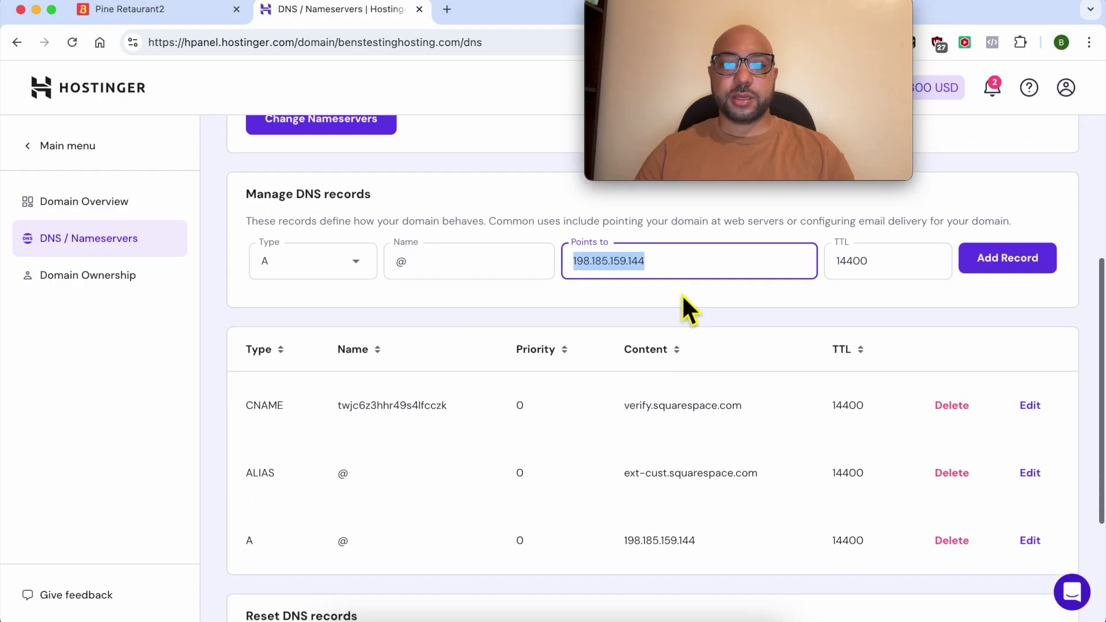
{"action": "right_click", "coordinate": [683, 273]}
{"action": "left_click", "coordinate": [723, 290]}
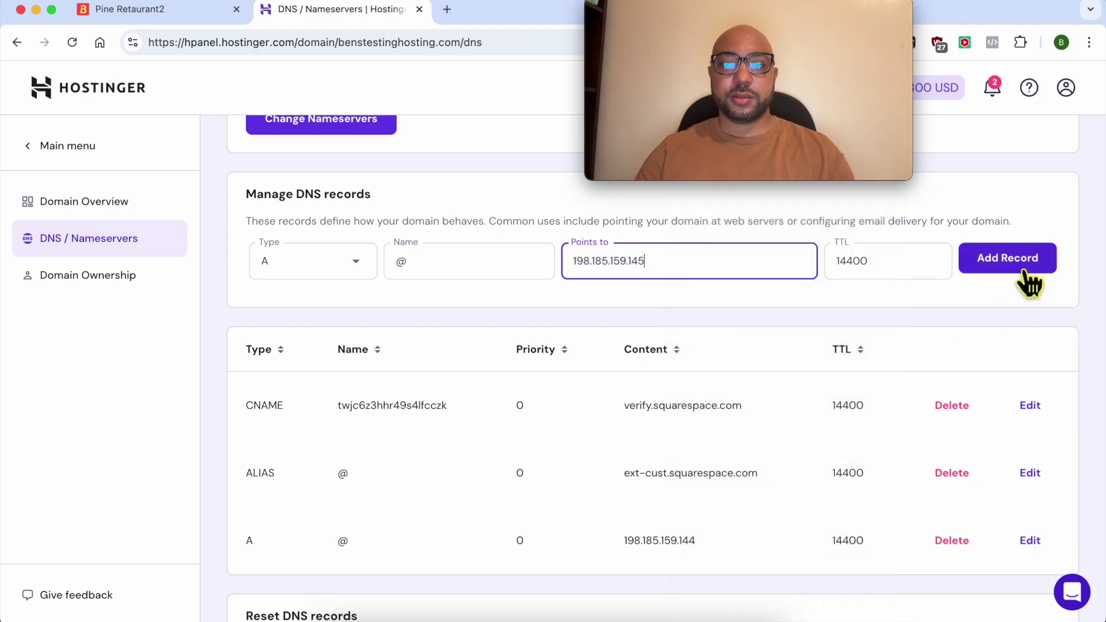
{"action": "left_click", "coordinate": [1026, 270]}
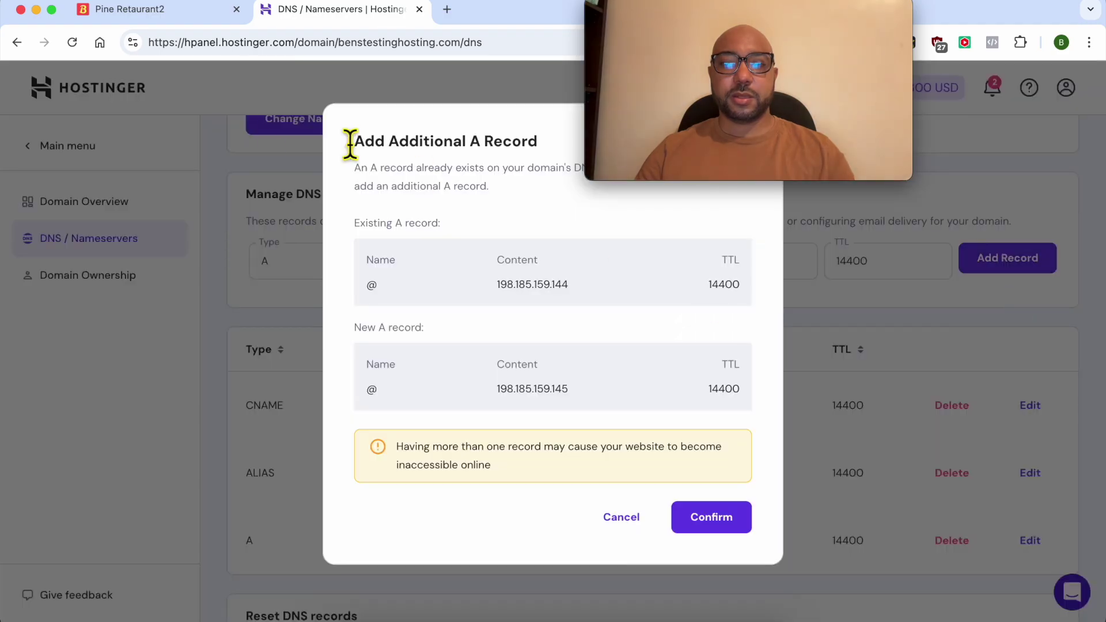
{"action": "triple_click", "coordinate": [496, 468]}
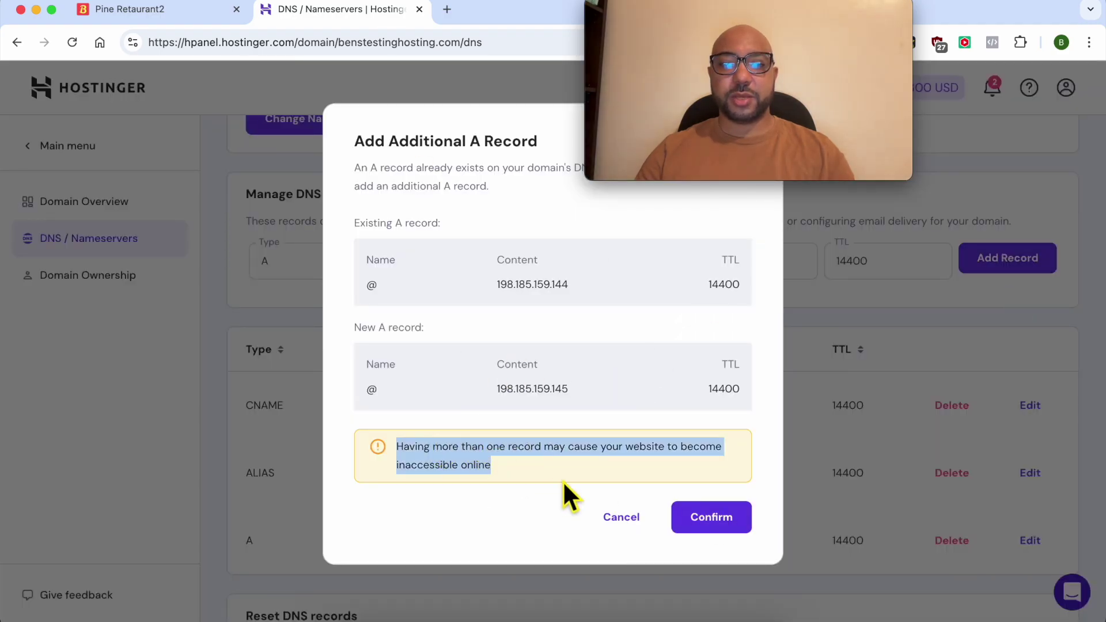
{"action": "left_click", "coordinate": [717, 522]}
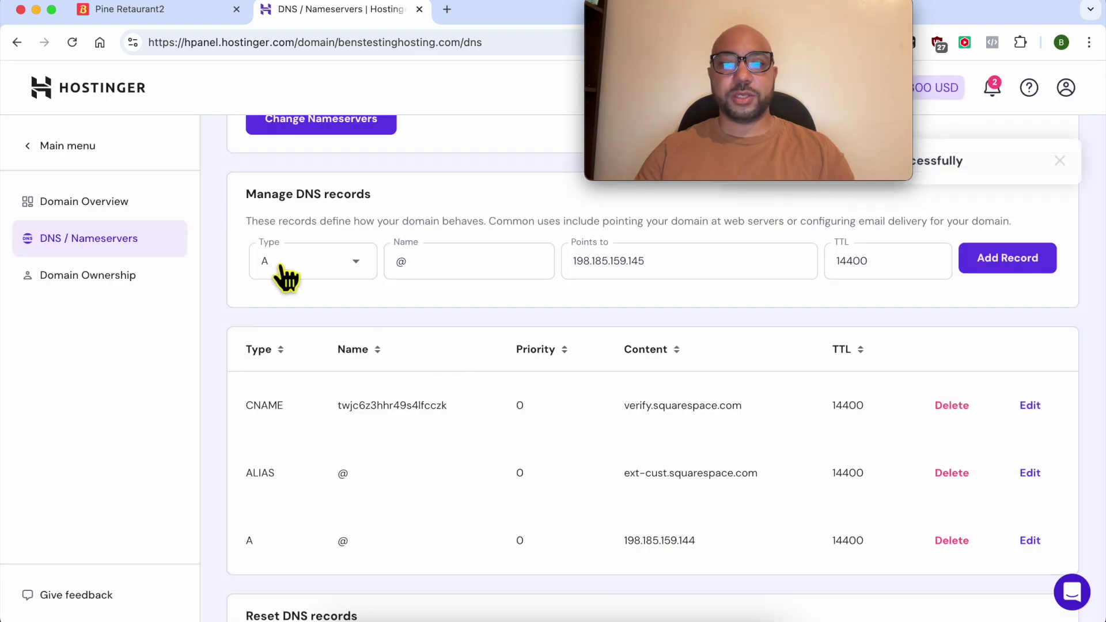
{"action": "scroll", "coordinate": [306, 272], "scroll_direction": "down", "scroll_amount": 3}
Step: Copy 198.49.23.145 from Squarespace and add it as another @ A record in Hostinger
{"action": "left_click", "coordinate": [176, 11]}
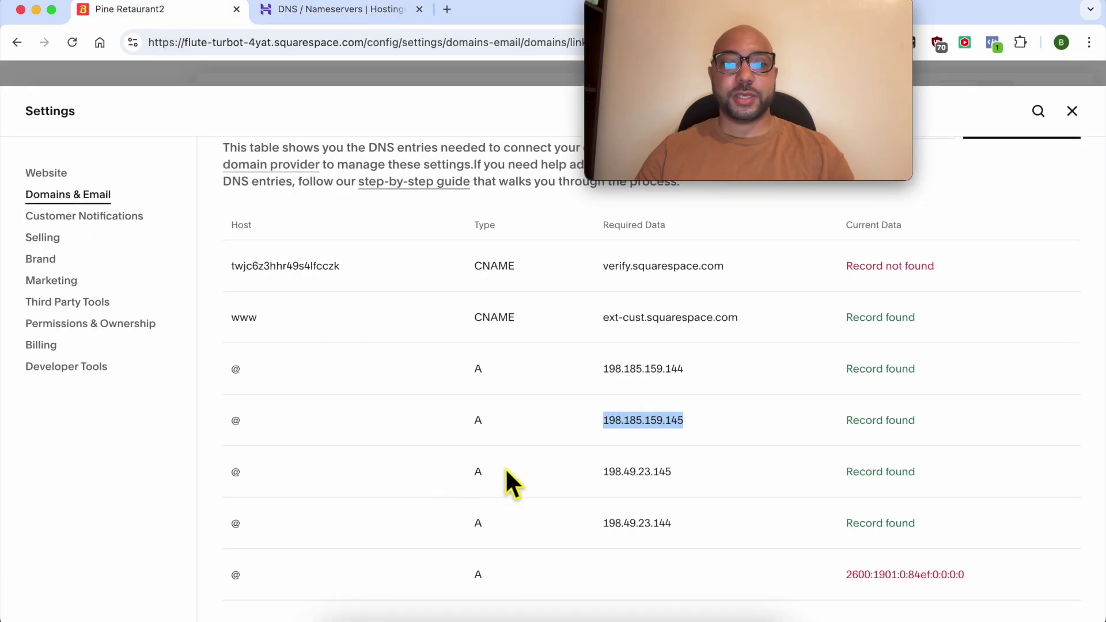
{"action": "left_click", "coordinate": [624, 479]}
{"action": "right_click", "coordinate": [622, 475]}
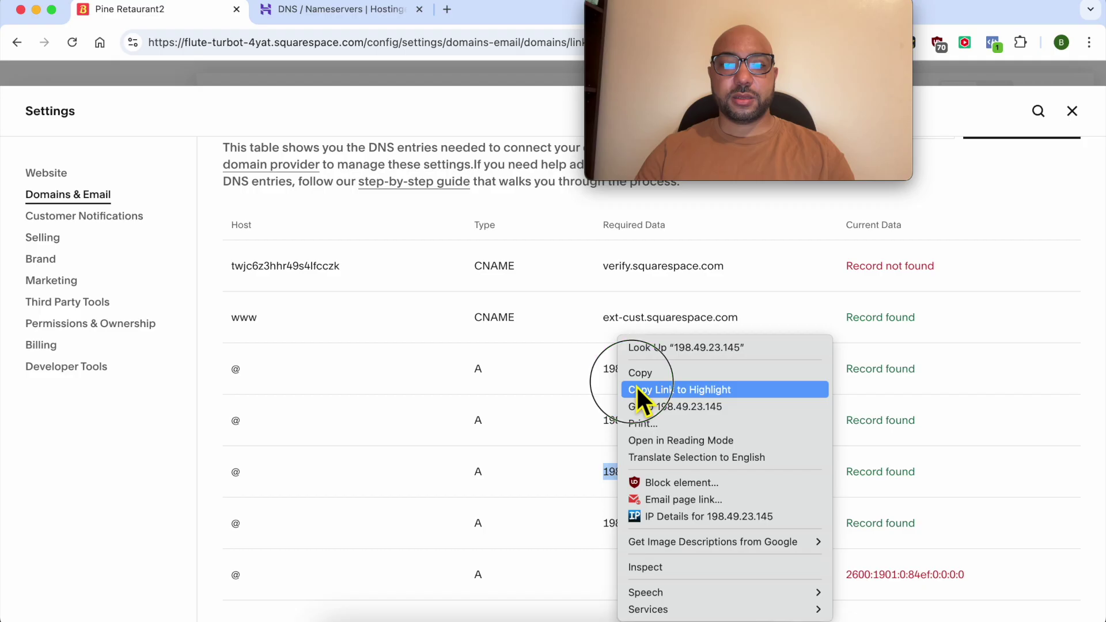
{"action": "left_click", "coordinate": [636, 386]}
{"action": "right_click", "coordinate": [629, 475]}
{"action": "left_click", "coordinate": [643, 375]}
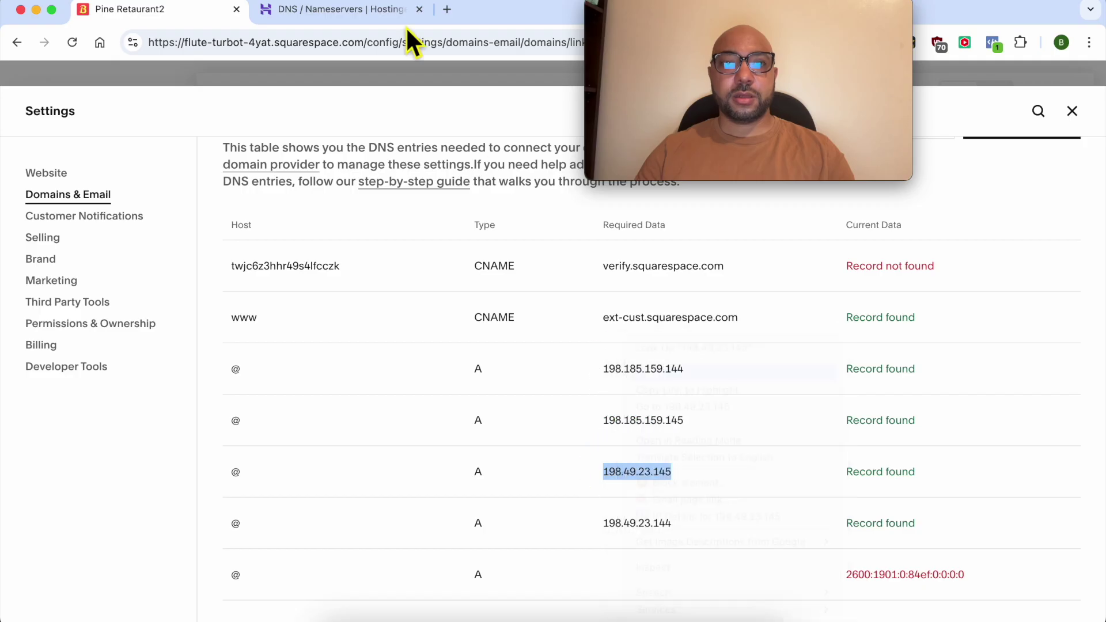
{"action": "left_click", "coordinate": [398, 13]}
{"action": "scroll", "coordinate": [725, 288], "scroll_direction": "up", "scroll_amount": 1}
{"action": "scroll", "coordinate": [738, 307], "scroll_direction": "up", "scroll_amount": 4}
{"action": "left_click", "coordinate": [728, 345]}
{"action": "right_click", "coordinate": [720, 344]}
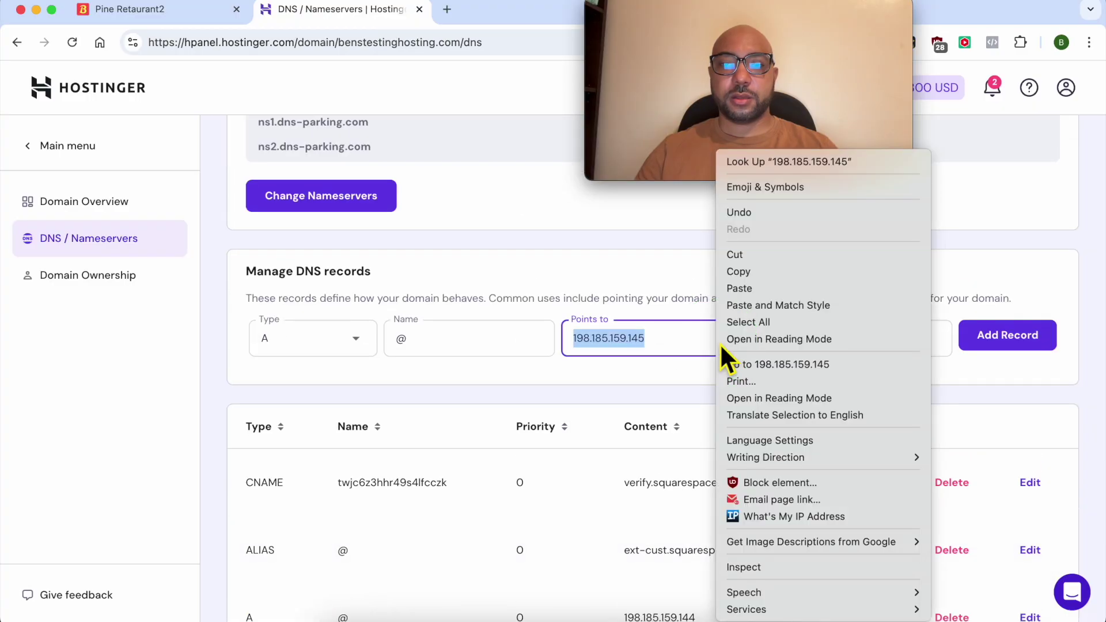
{"action": "key", "text": "Escape"}
{"action": "right_click", "coordinate": [697, 343]}
{"action": "left_click", "coordinate": [727, 290]}
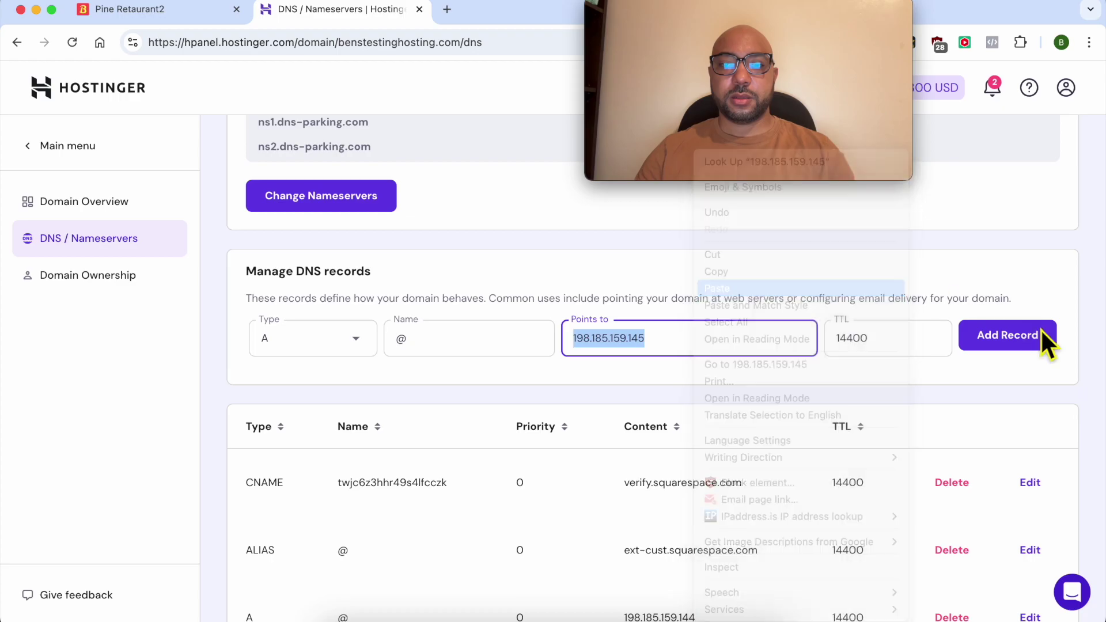
{"action": "left_click", "coordinate": [1027, 338]}
{"action": "left_click", "coordinate": [700, 539]}
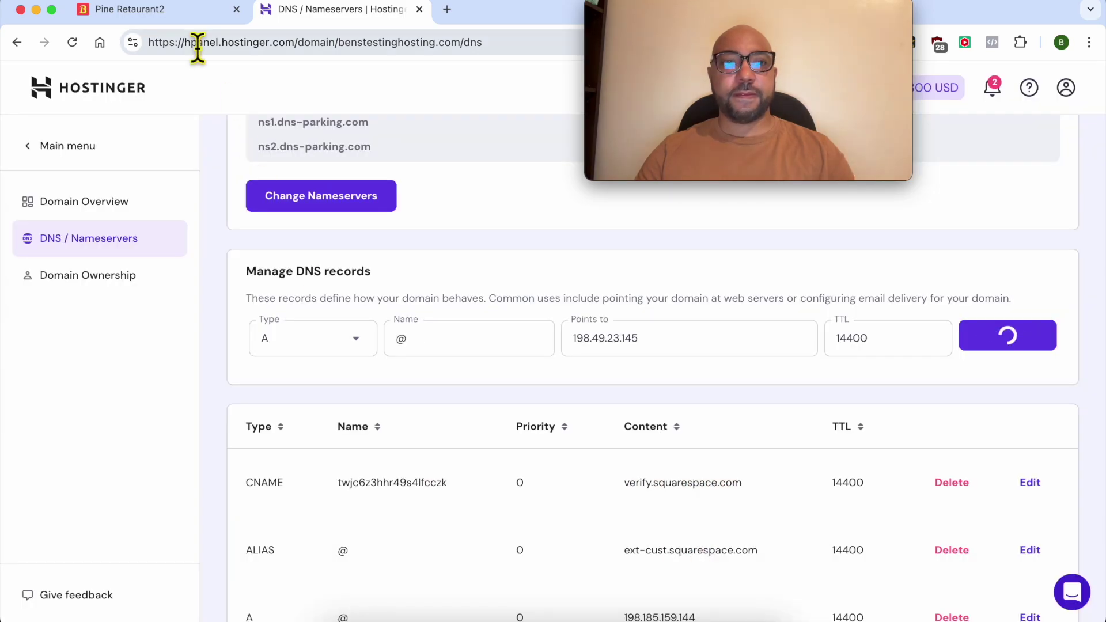
Step: Copy 198.49.23.144 from Squarespace and add it as the fourth @ A record in Hostinger
{"action": "left_click", "coordinate": [172, 22]}
{"action": "double_click", "coordinate": [640, 521]}
{"action": "right_click", "coordinate": [640, 521]}
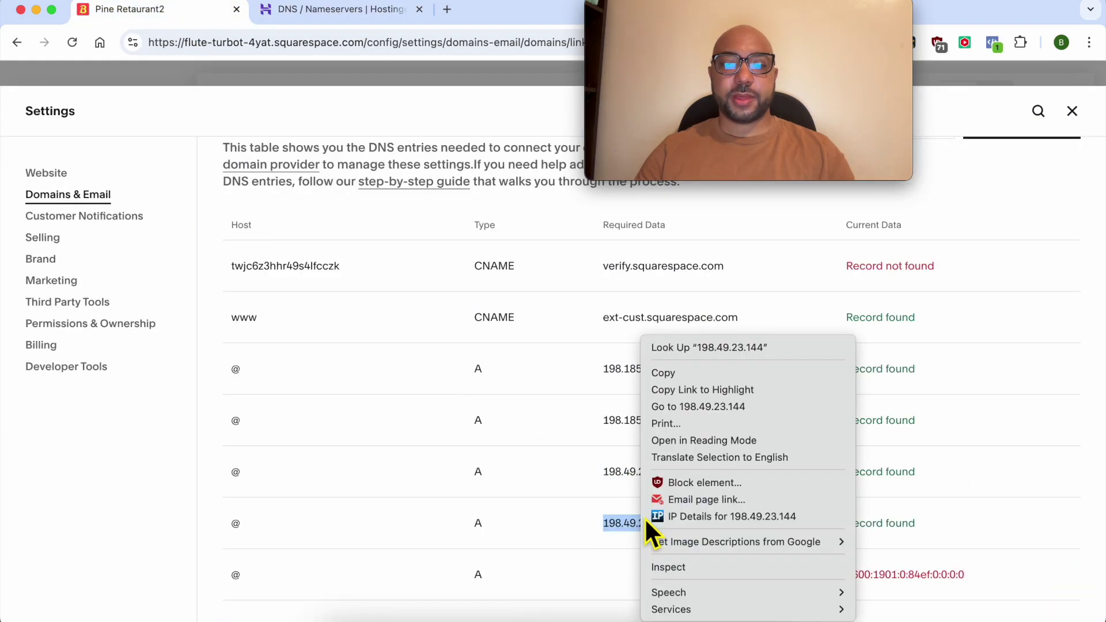
{"action": "left_click", "coordinate": [674, 374]}
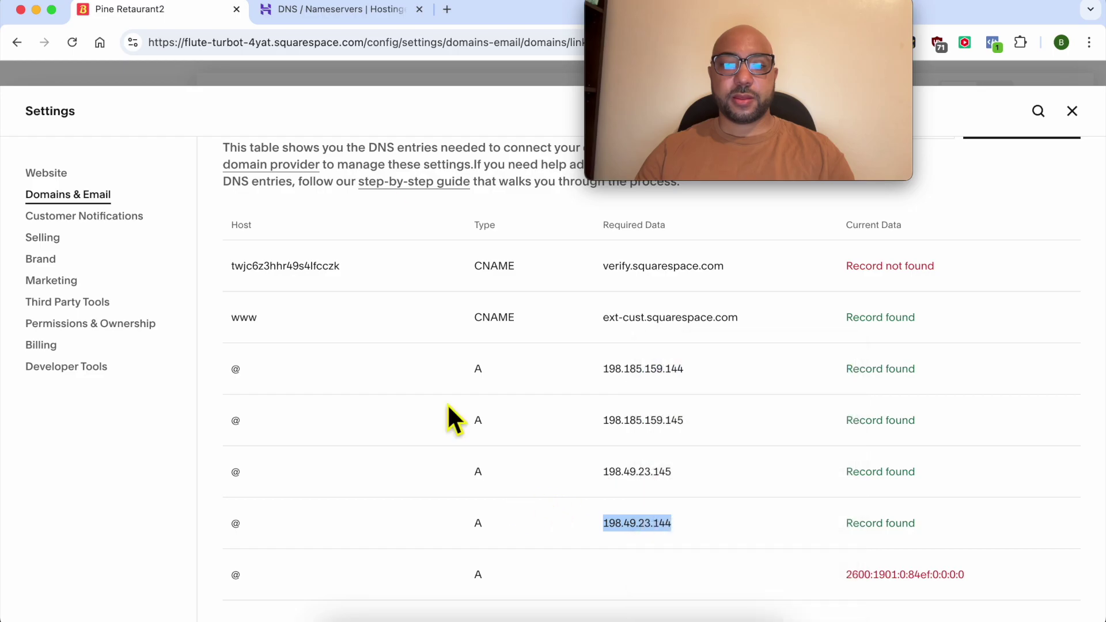
{"action": "left_click", "coordinate": [302, 12]}
{"action": "left_click", "coordinate": [664, 344]}
{"action": "double_click", "coordinate": [663, 340]}
{"action": "right_click", "coordinate": [664, 340]}
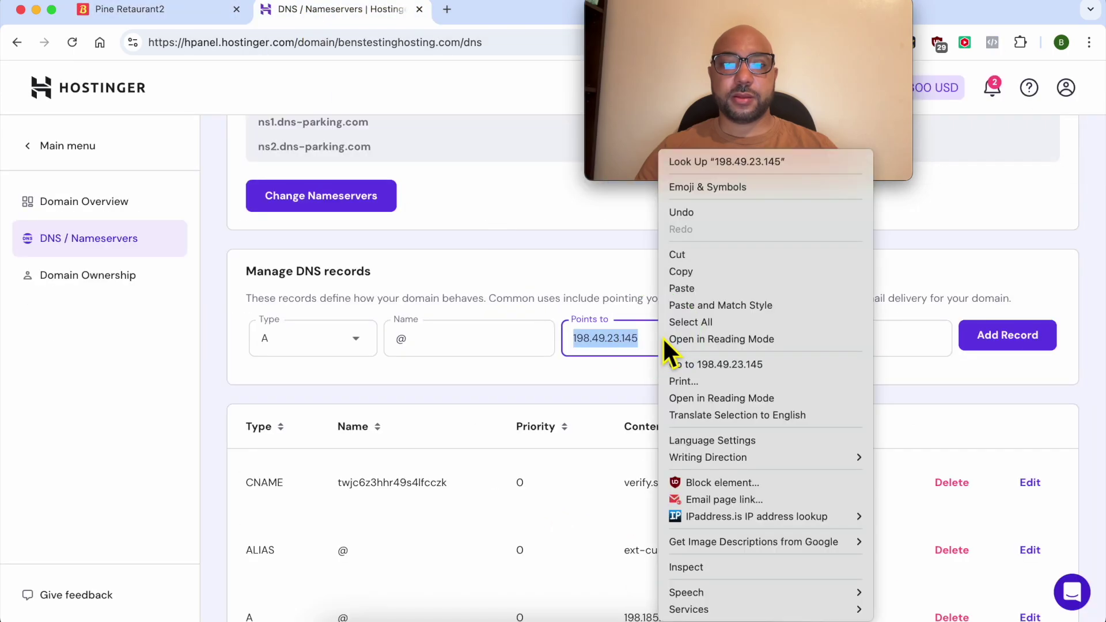
{"action": "left_click", "coordinate": [694, 287]}
{"action": "left_click", "coordinate": [1001, 339]}
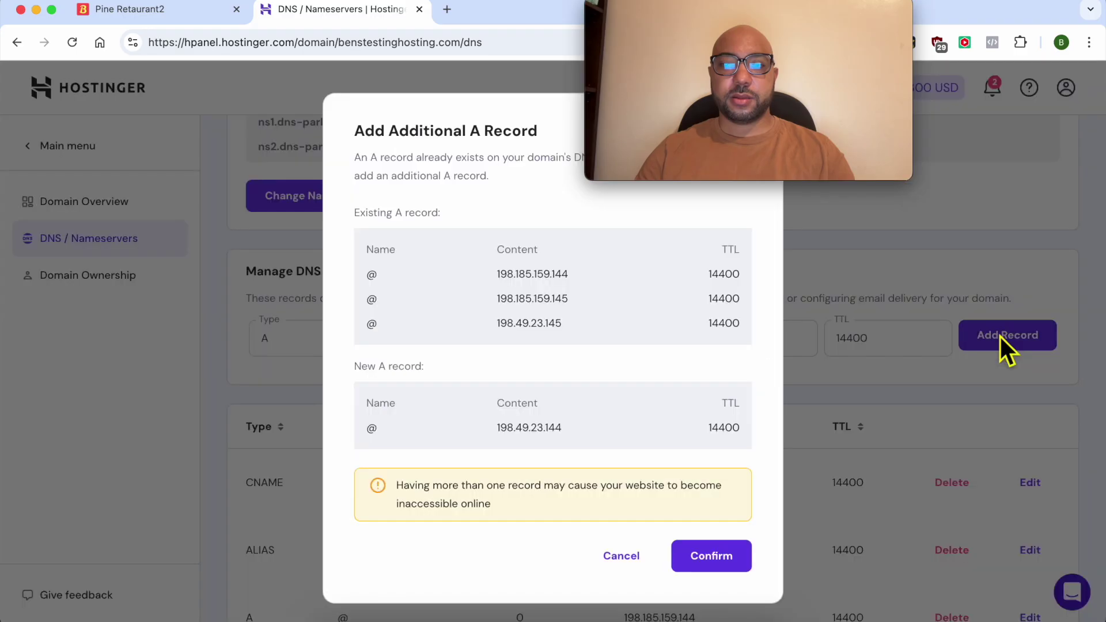
{"action": "left_click", "coordinate": [748, 554]}
{"action": "scroll", "coordinate": [541, 507], "scroll_direction": "down", "scroll_amount": 4}
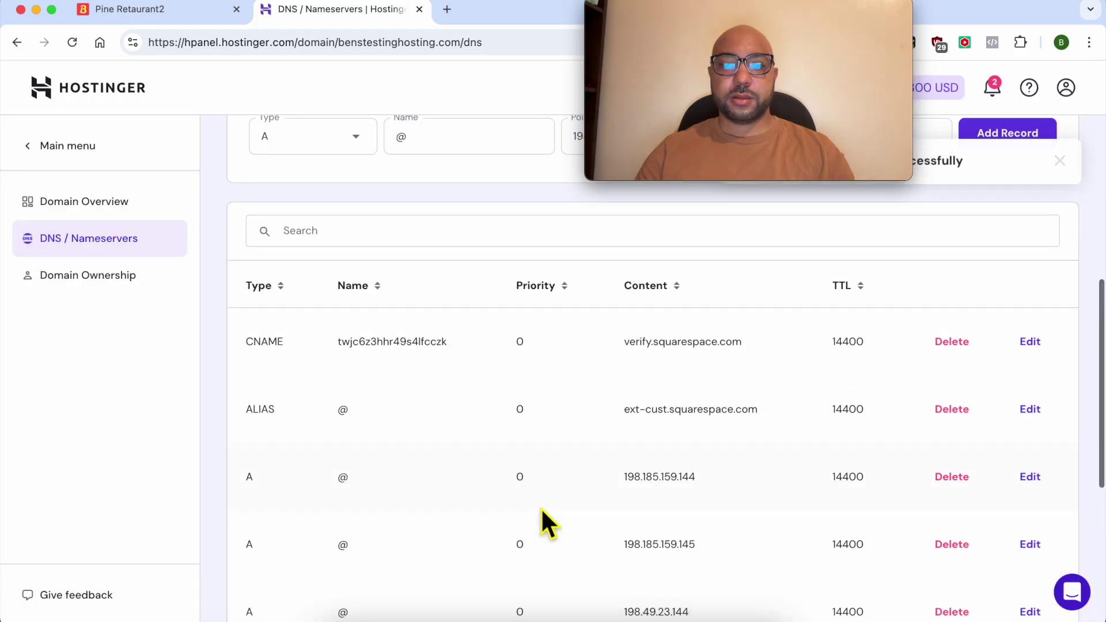
{"action": "scroll", "coordinate": [541, 507], "scroll_direction": "up", "scroll_amount": 1}
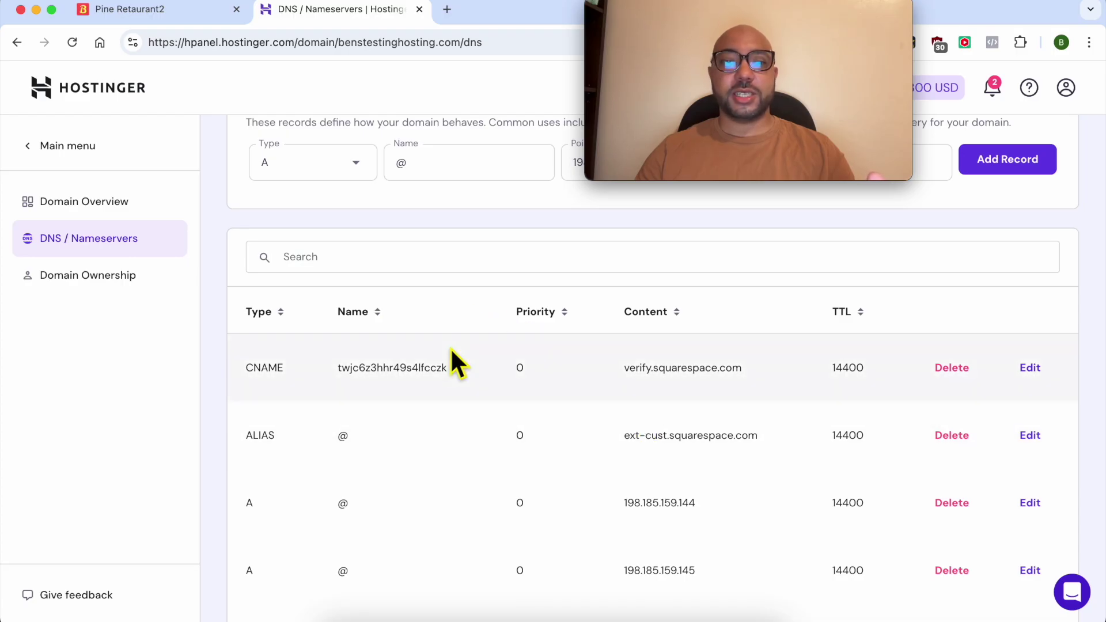
Step: Refresh Squarespace's DNS check until the www CNAME and four A records show Record found
{"action": "left_click", "coordinate": [171, 8]}
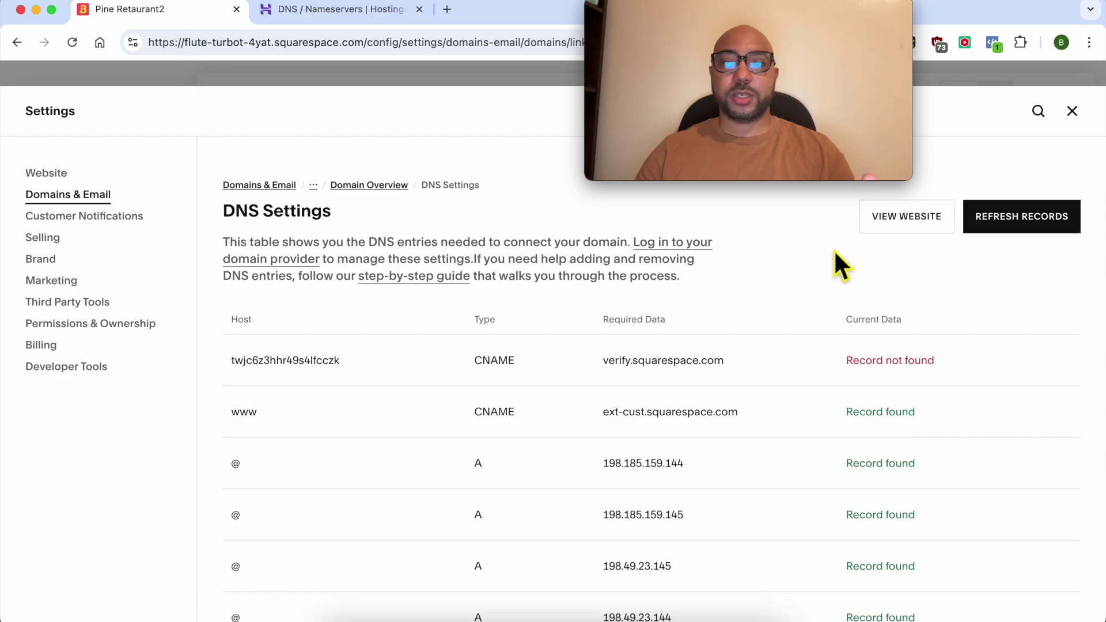
{"action": "left_click", "coordinate": [1017, 228]}
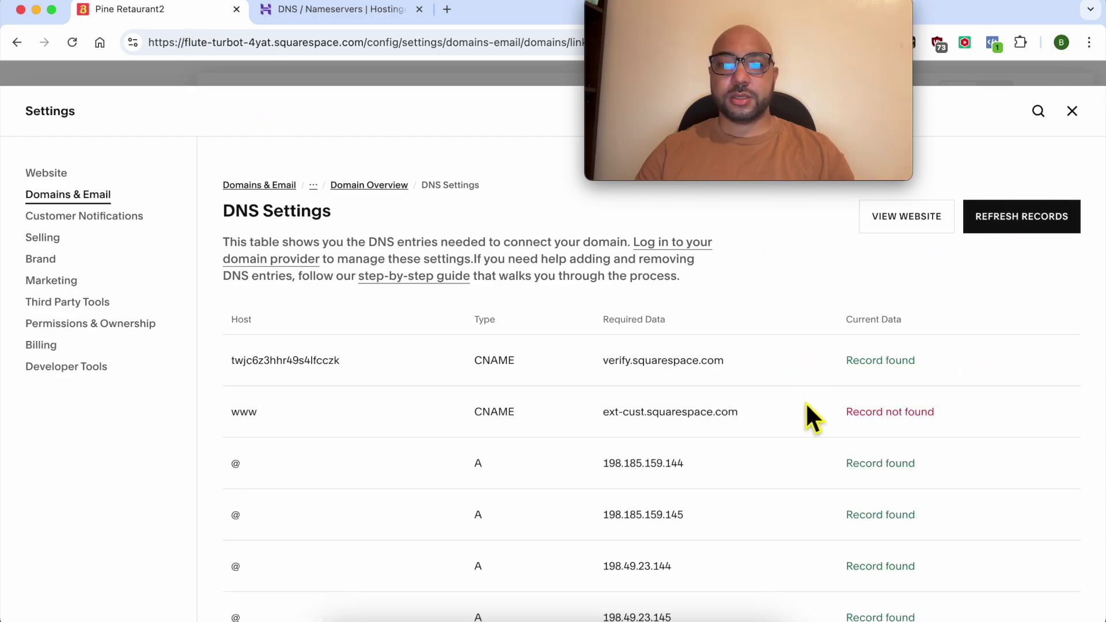
{"action": "scroll", "coordinate": [808, 415], "scroll_direction": "down", "scroll_amount": 1}
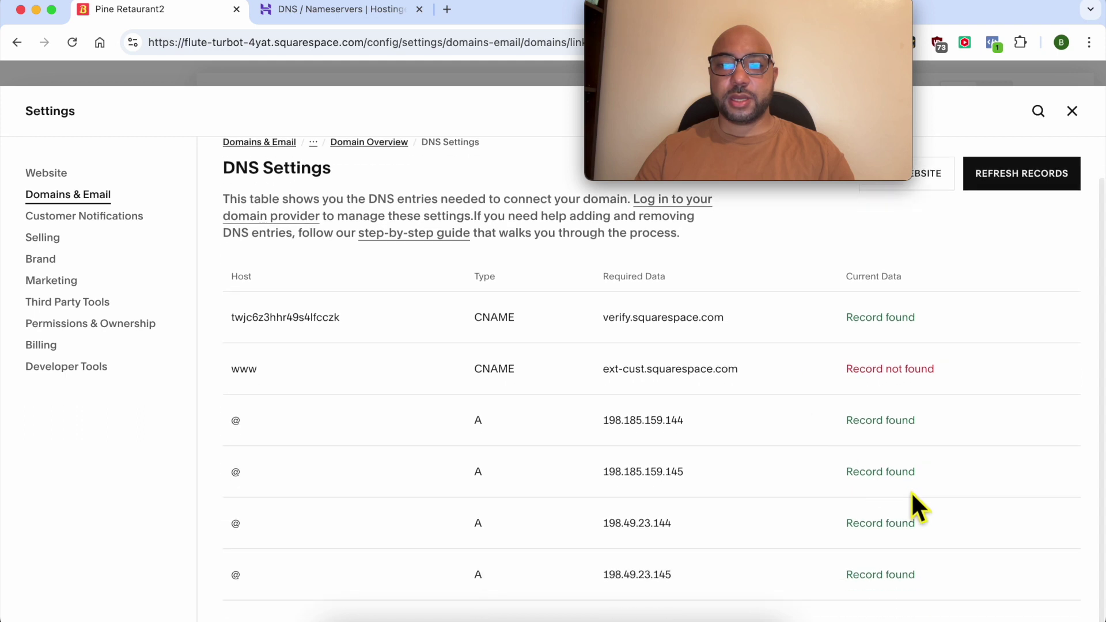
{"action": "left_click", "coordinate": [972, 606]}
{"action": "left_click_drag", "start_coordinate": [919, 567], "coordinate": [859, 415]}
{"action": "left_click", "coordinate": [965, 397]}
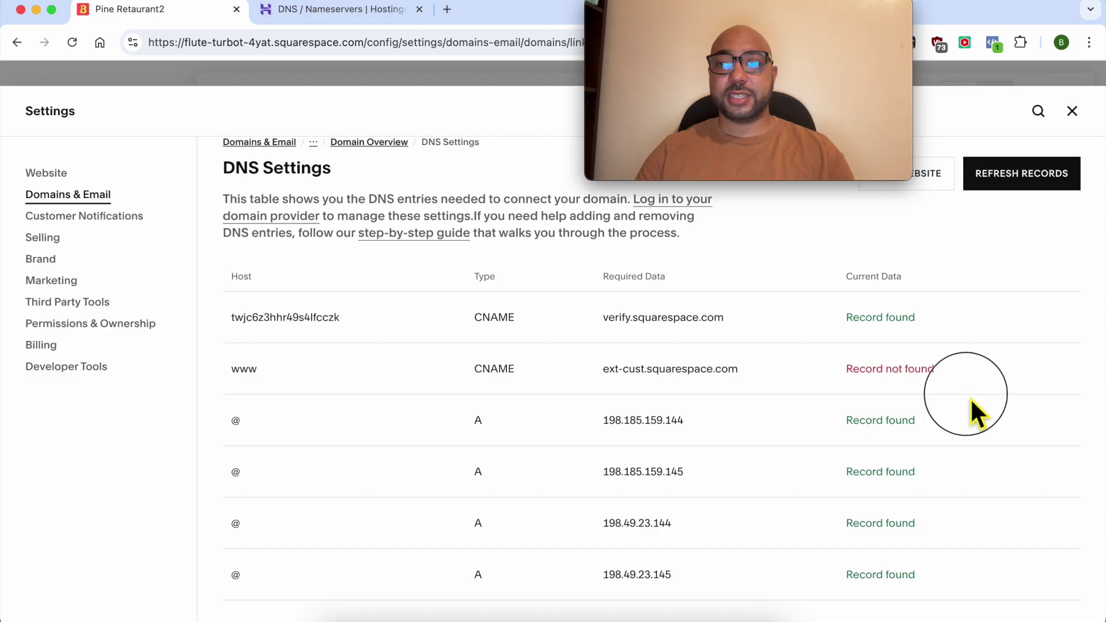
{"action": "left_click", "coordinate": [1011, 175]}
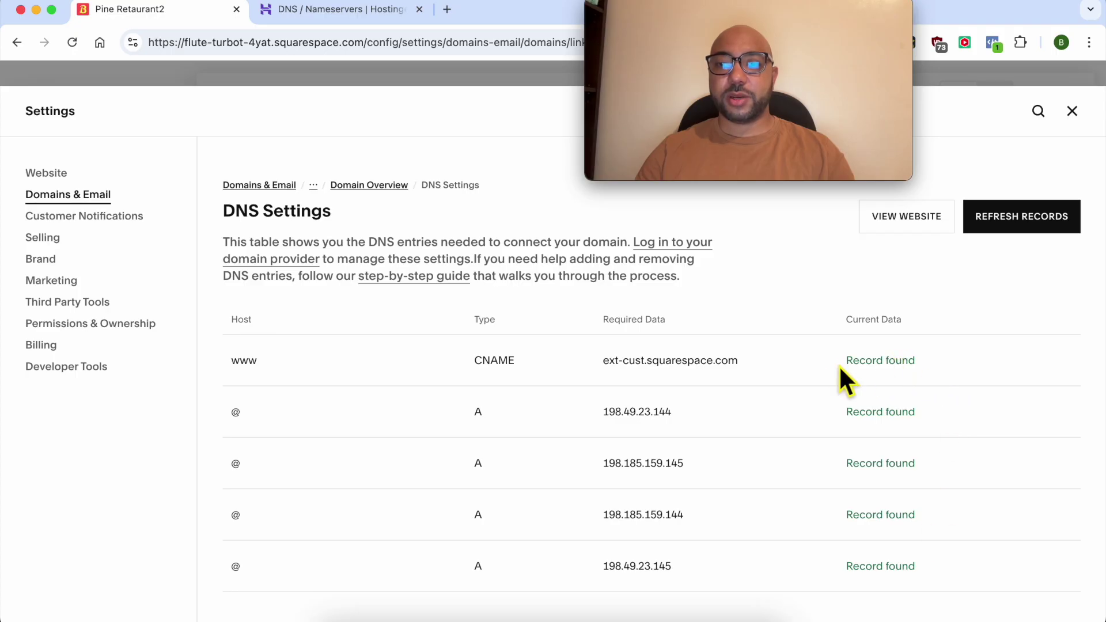
{"action": "left_click", "coordinate": [896, 224]}
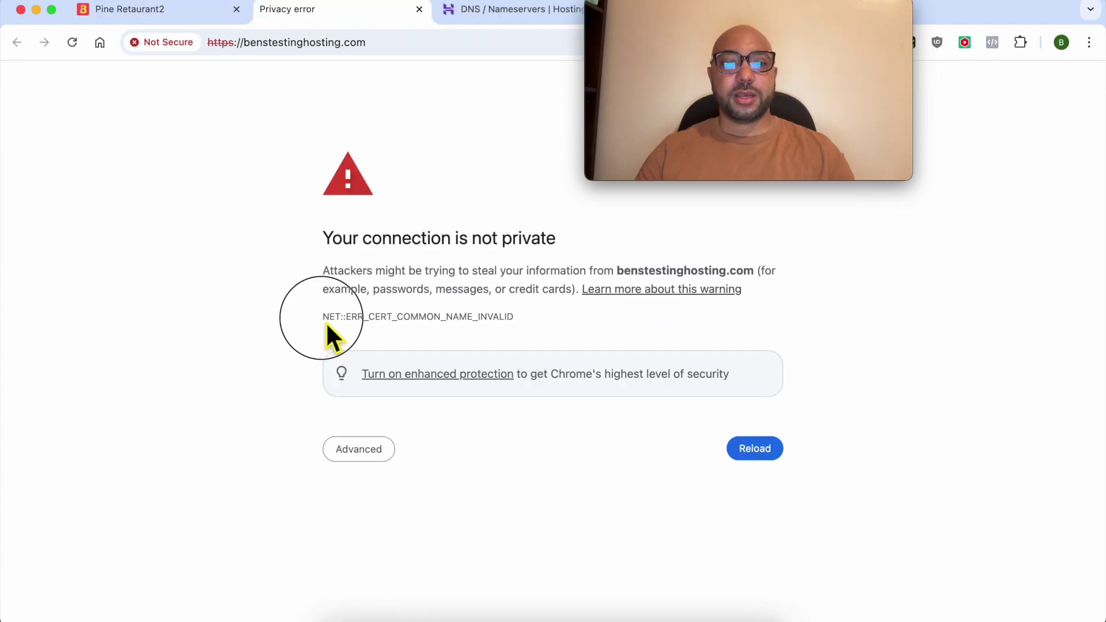
Step: Inspect the NET::ERR_CERT_COMMON_NAME_INVALID error on benstestinghosting.com, then reload the site
{"action": "left_click_drag", "start_coordinate": [348, 326], "coordinate": [430, 337]}
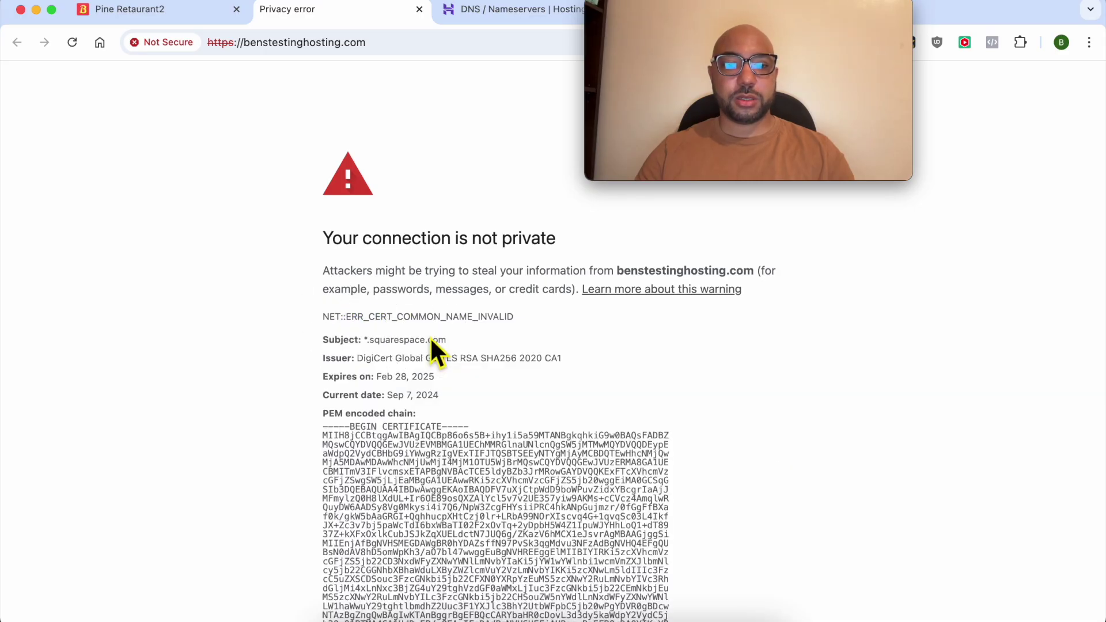
{"action": "key", "text": "ctrl+shift+Tab"}
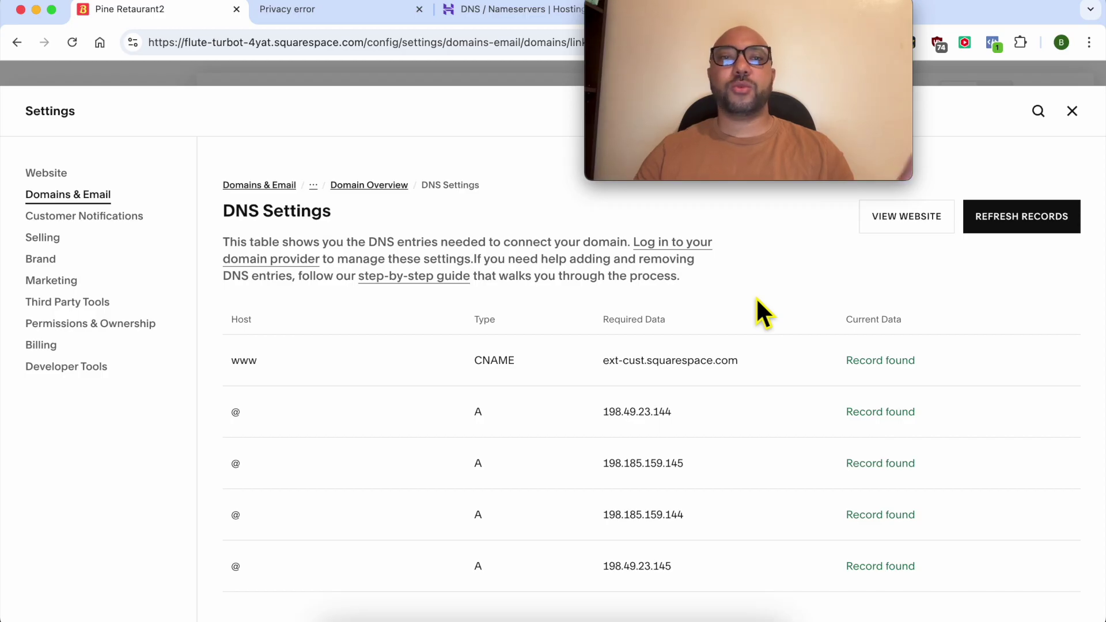
{"action": "left_click", "coordinate": [301, 11]}
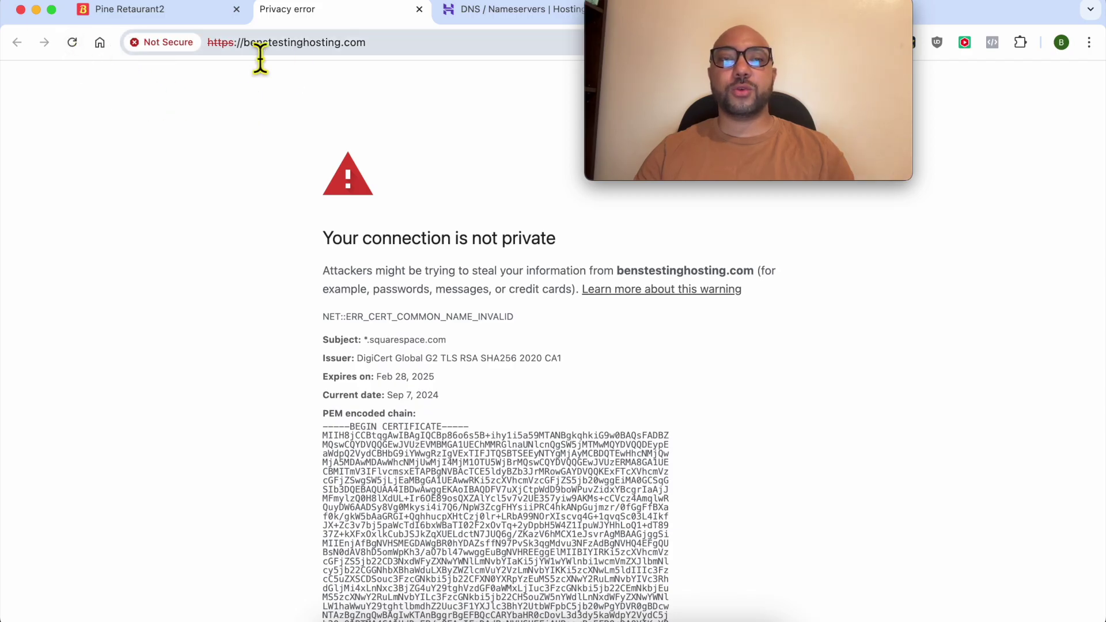
{"action": "left_click", "coordinate": [73, 44]}
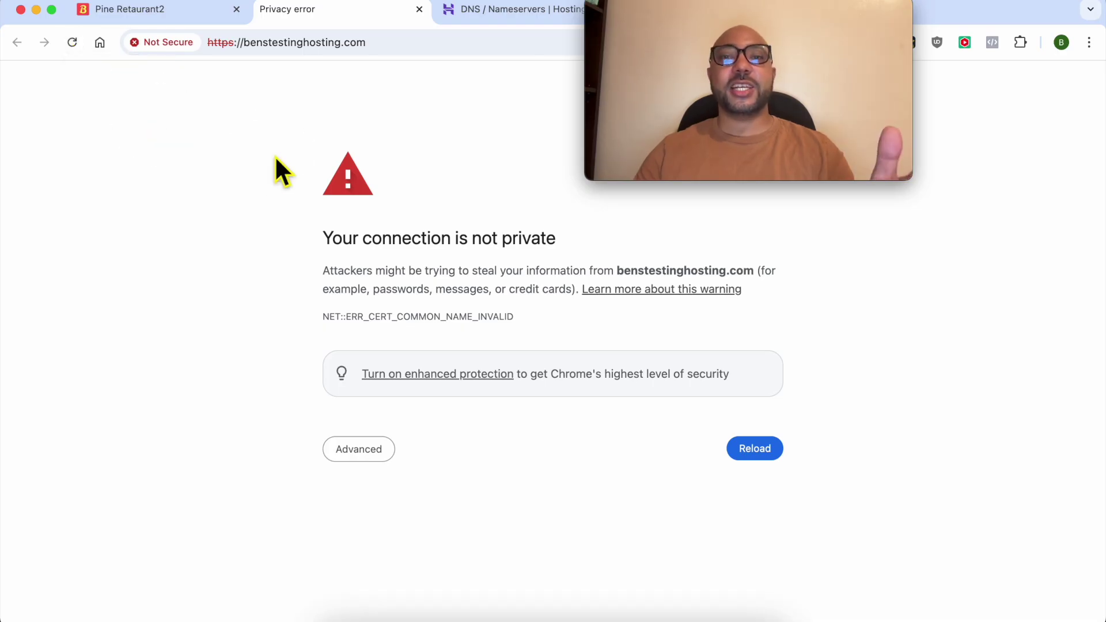
{"action": "left_click", "coordinate": [397, 45]}
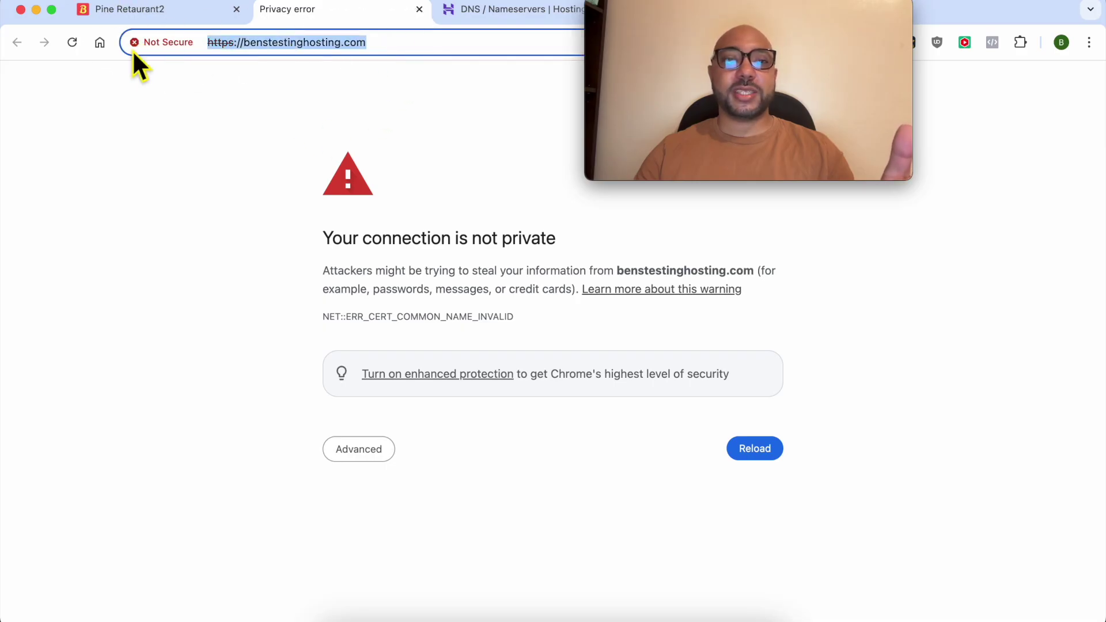